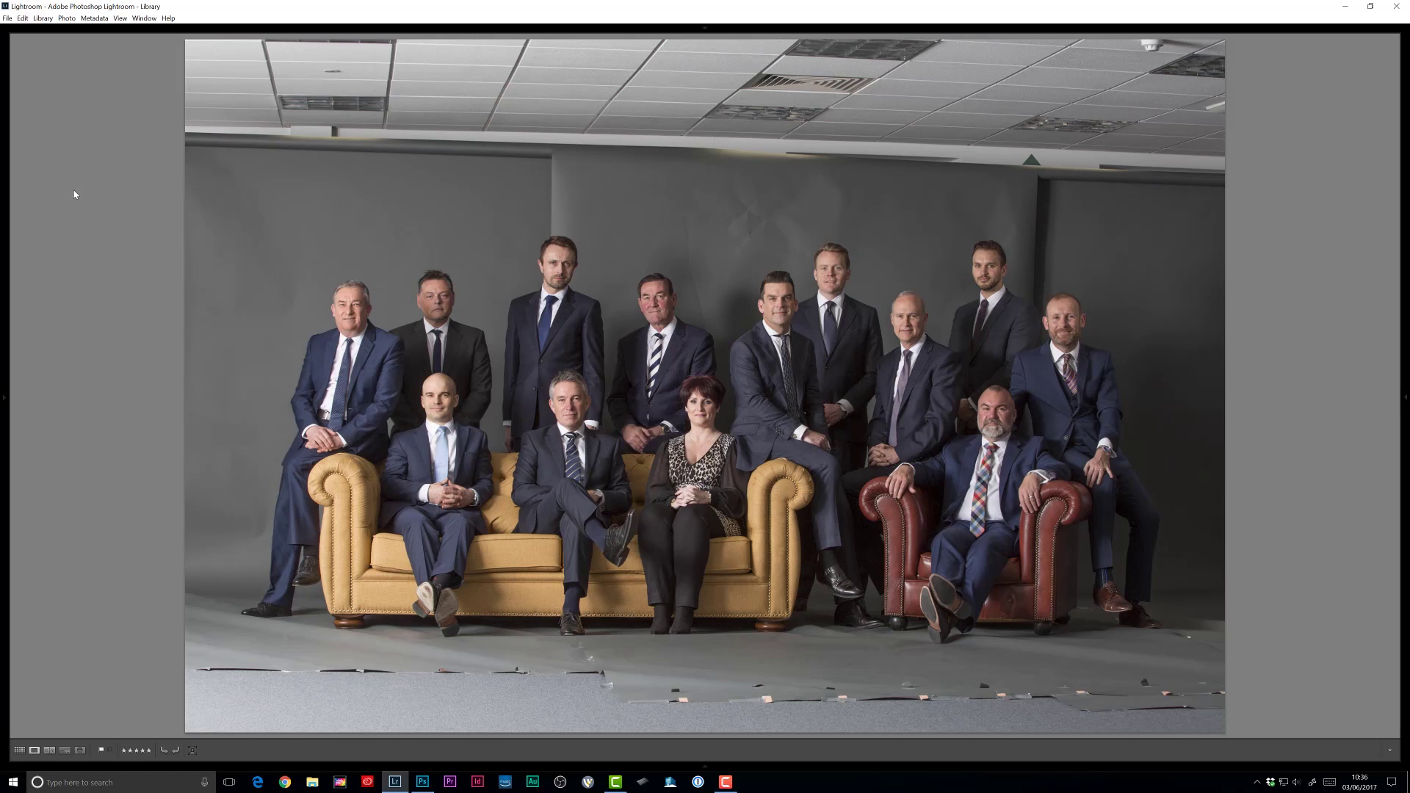
key("Right")
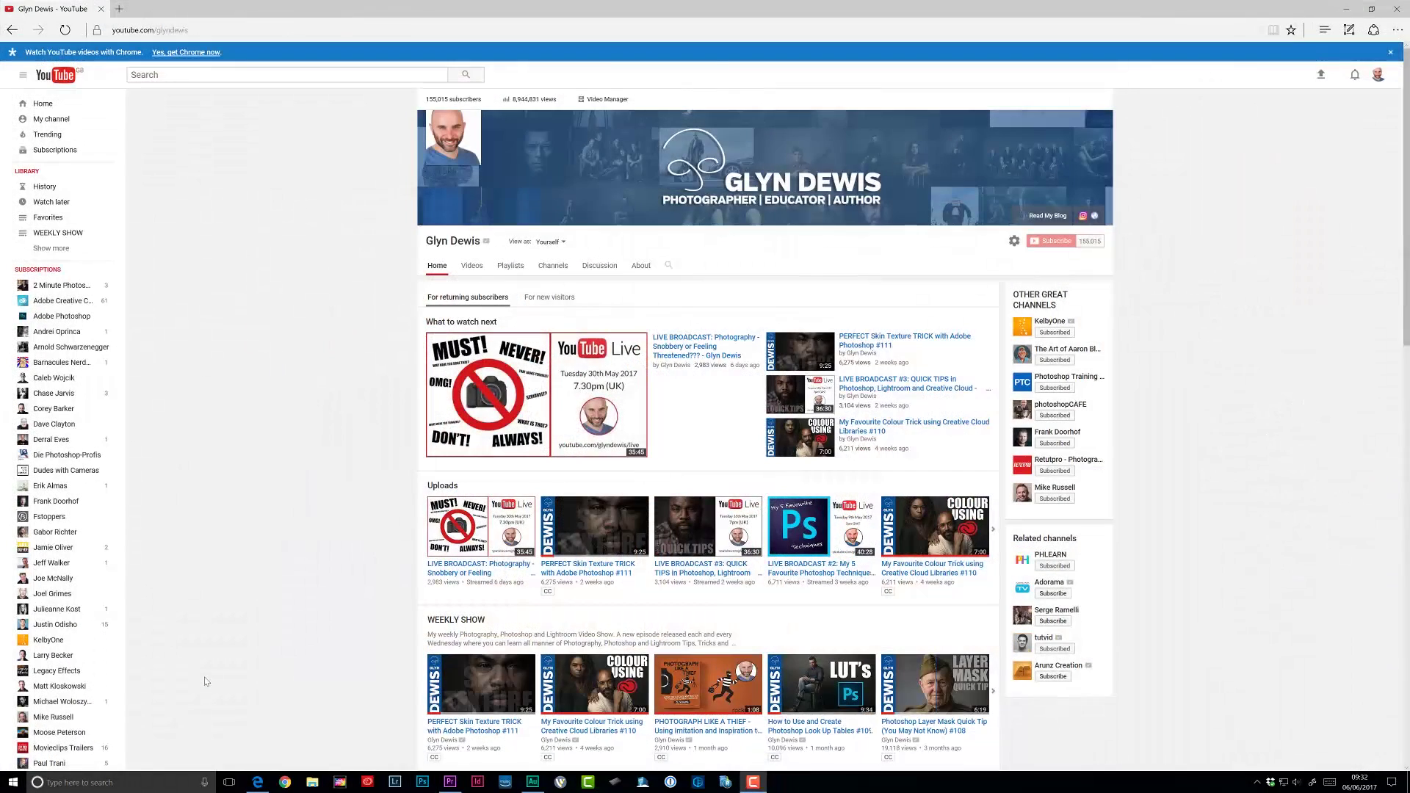
scroll(206, 680, "down", 3)
scroll(206, 680, "down", 5)
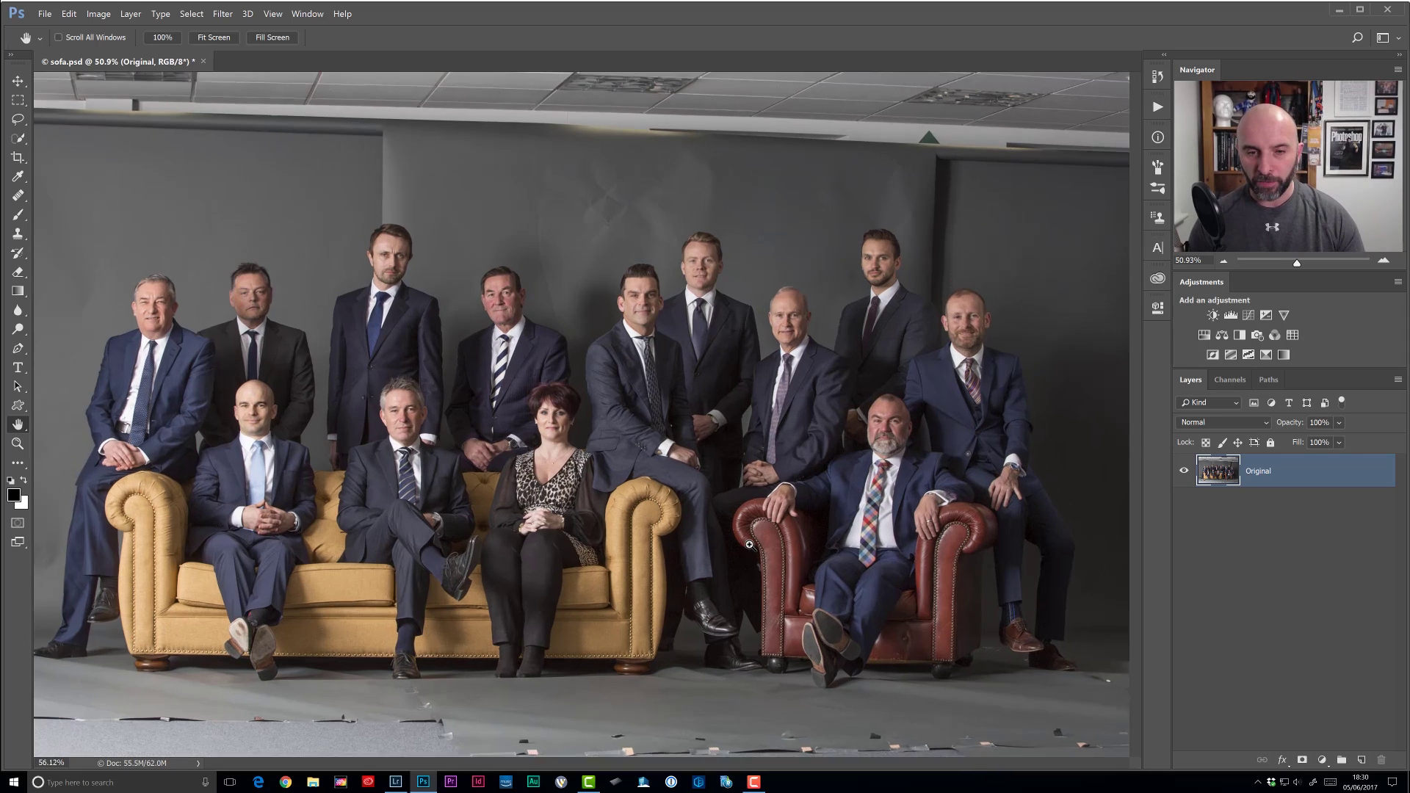
Step: Load the saved Yellow Sofa channel of sofa.psd as a new selection
scroll(726, 531, "up", 3)
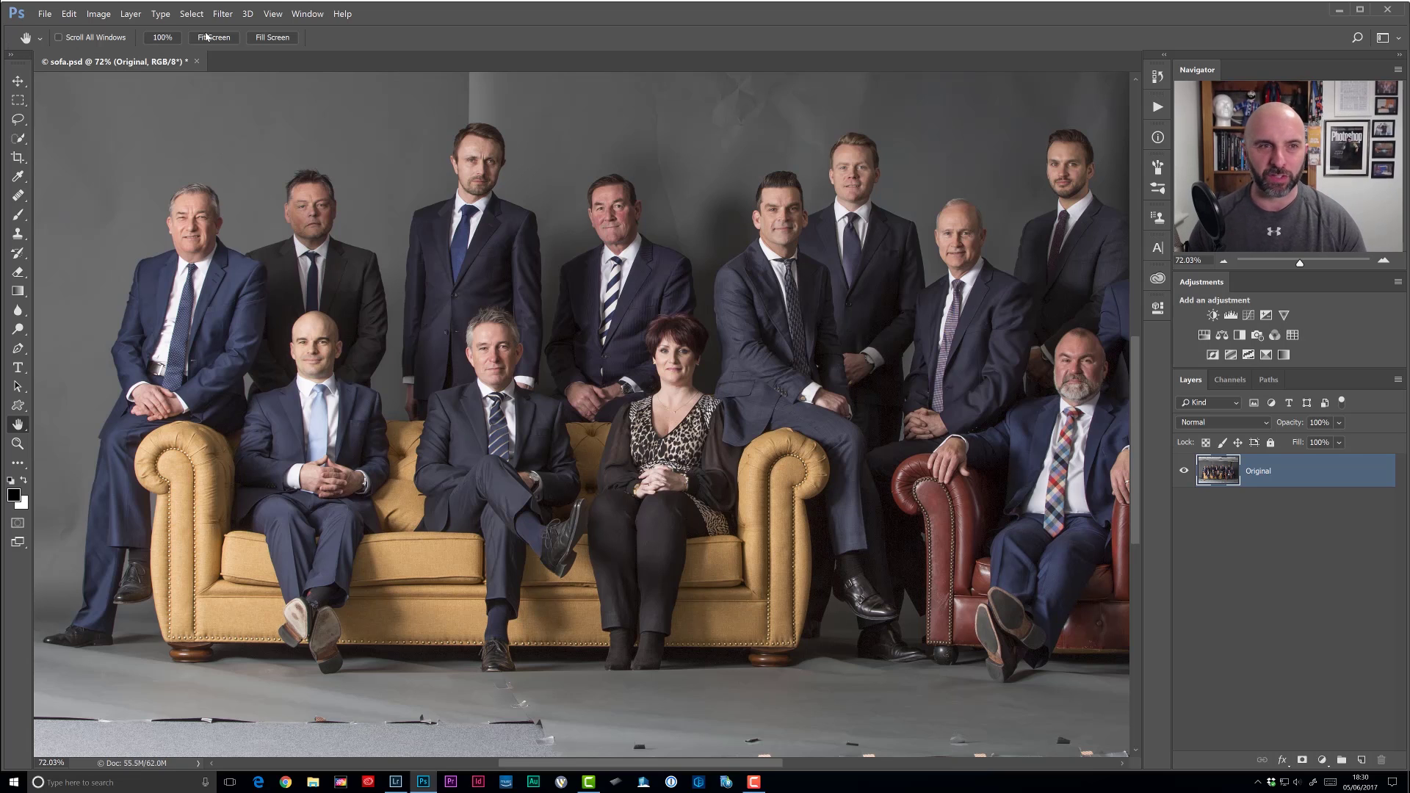
left_click(190, 14)
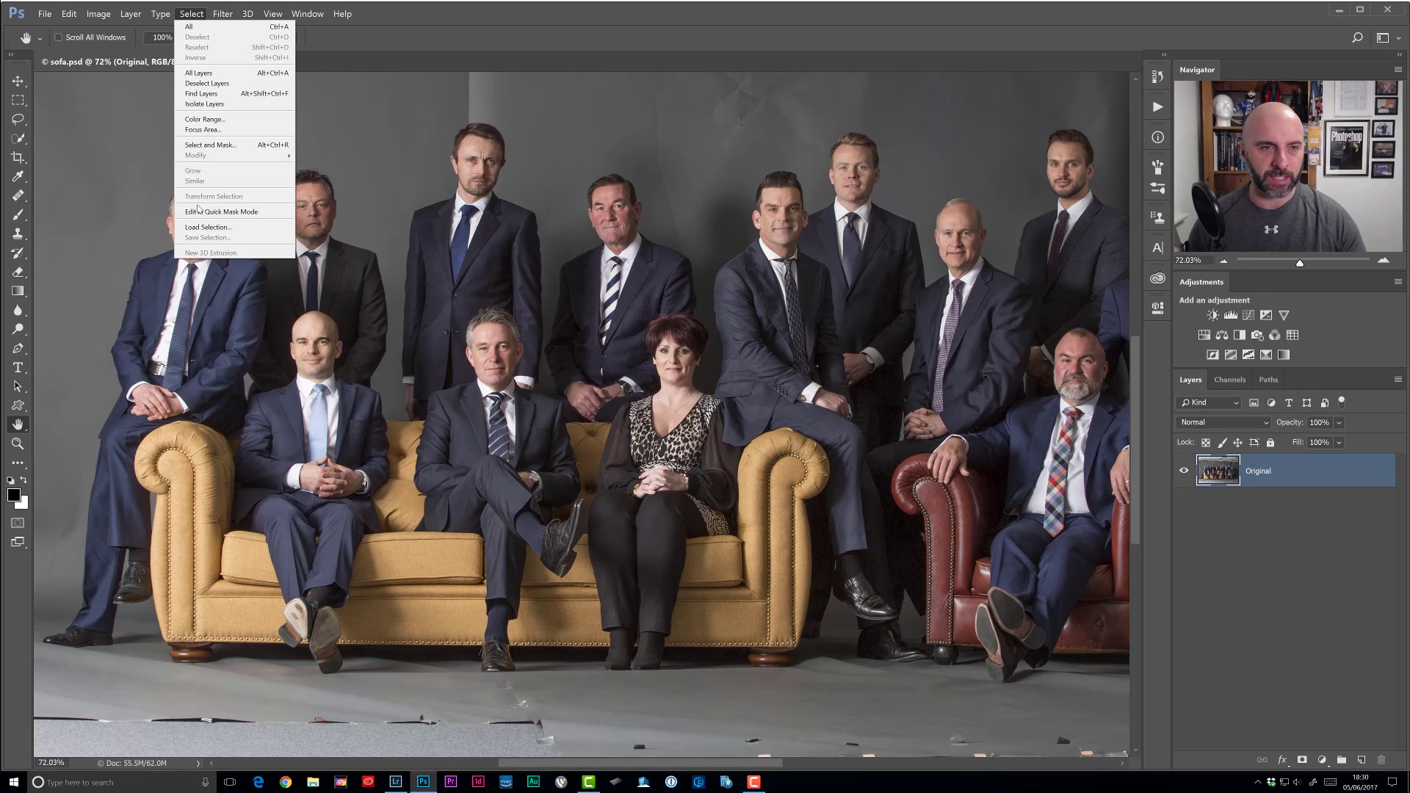
left_click(208, 227)
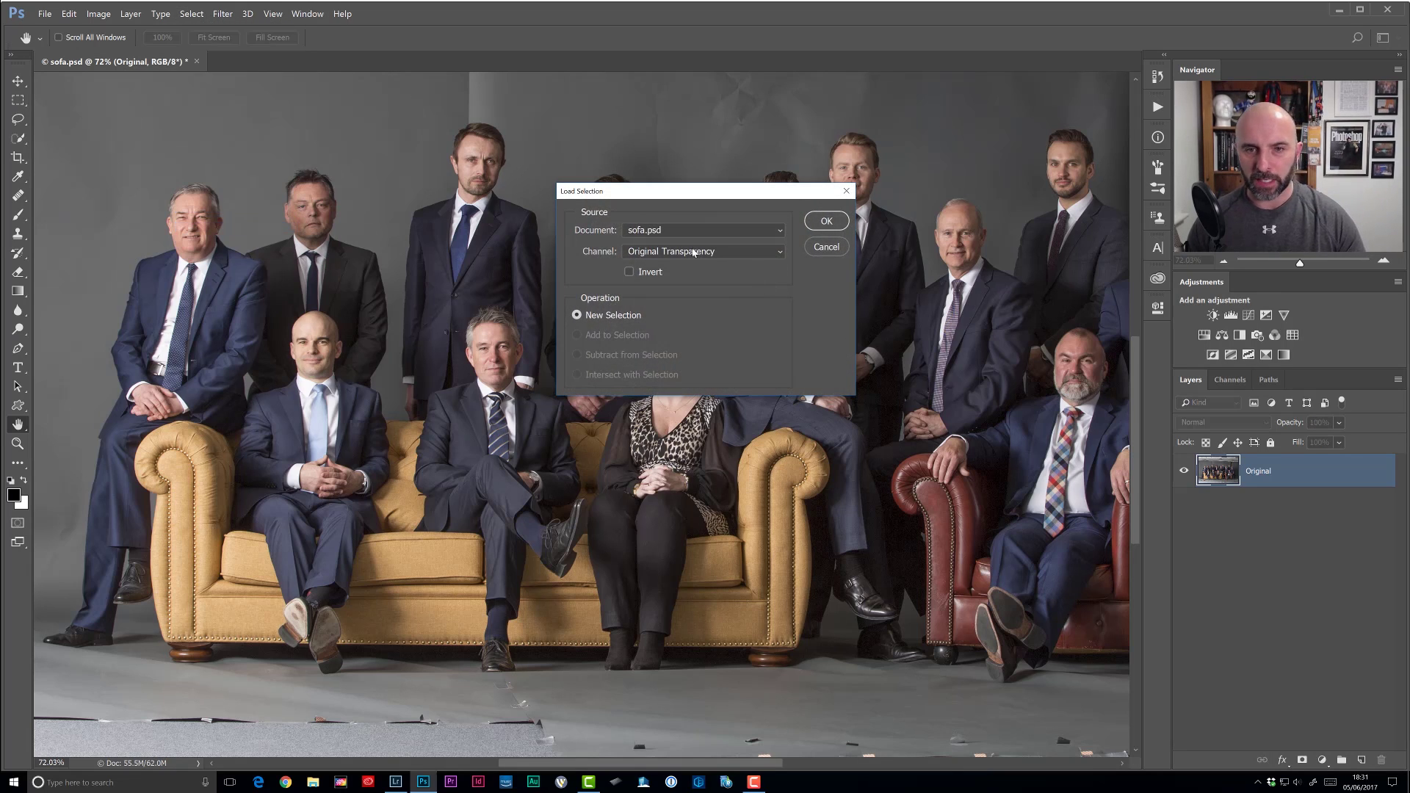
left_click(693, 252)
left_click(726, 288)
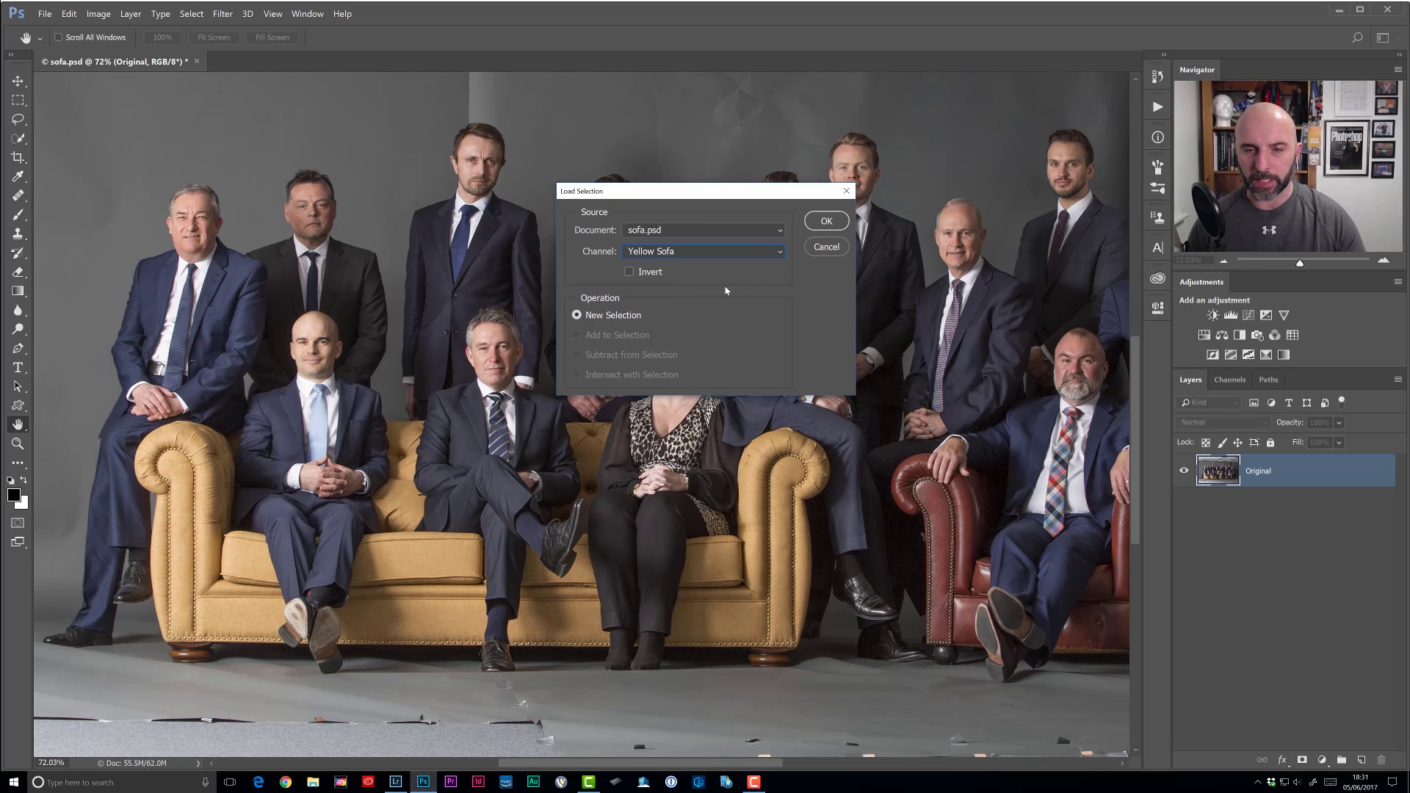
left_click(826, 222)
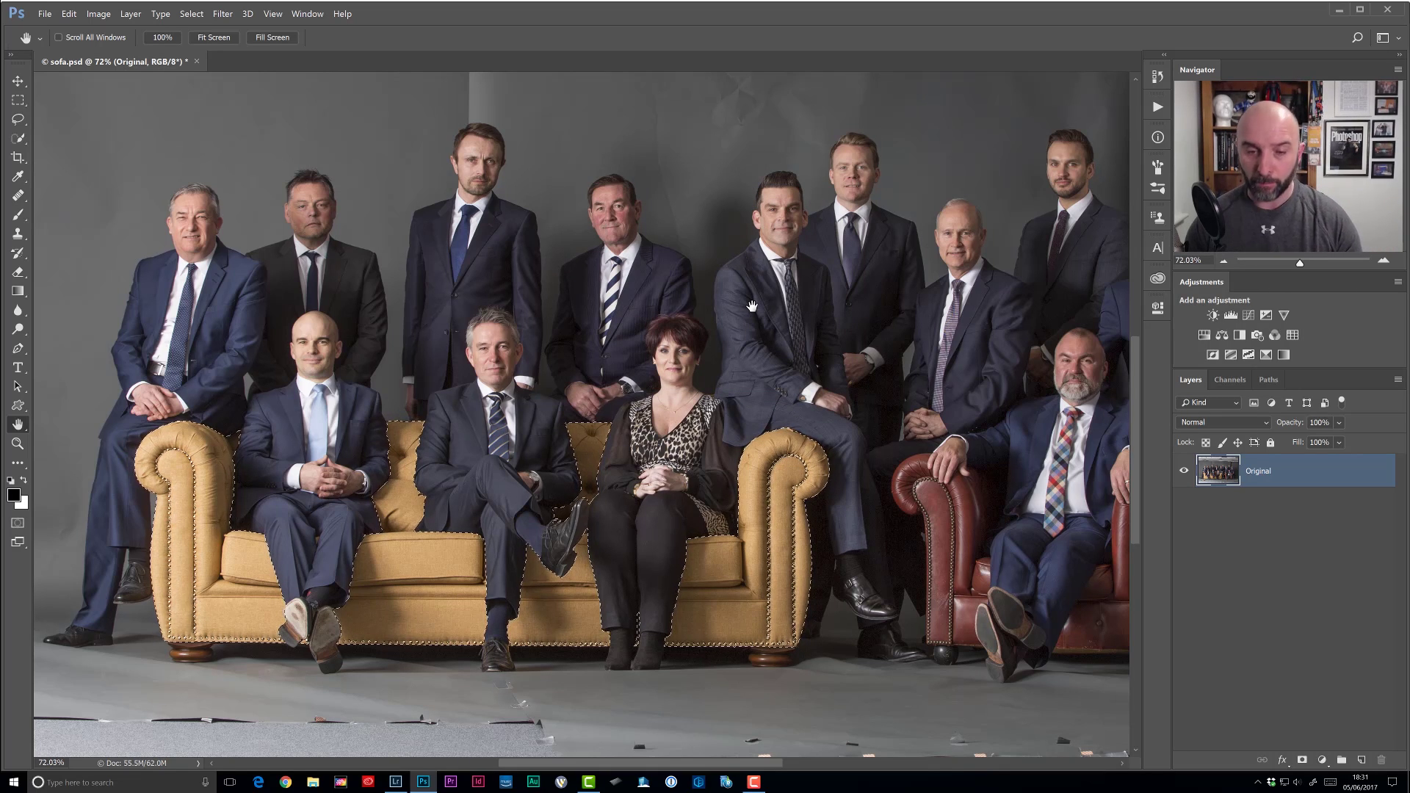
Step: Copy the selected sofa upholstery to its own layer and check the cut-out by briefly hiding the Original layer
key("ctrl+j")
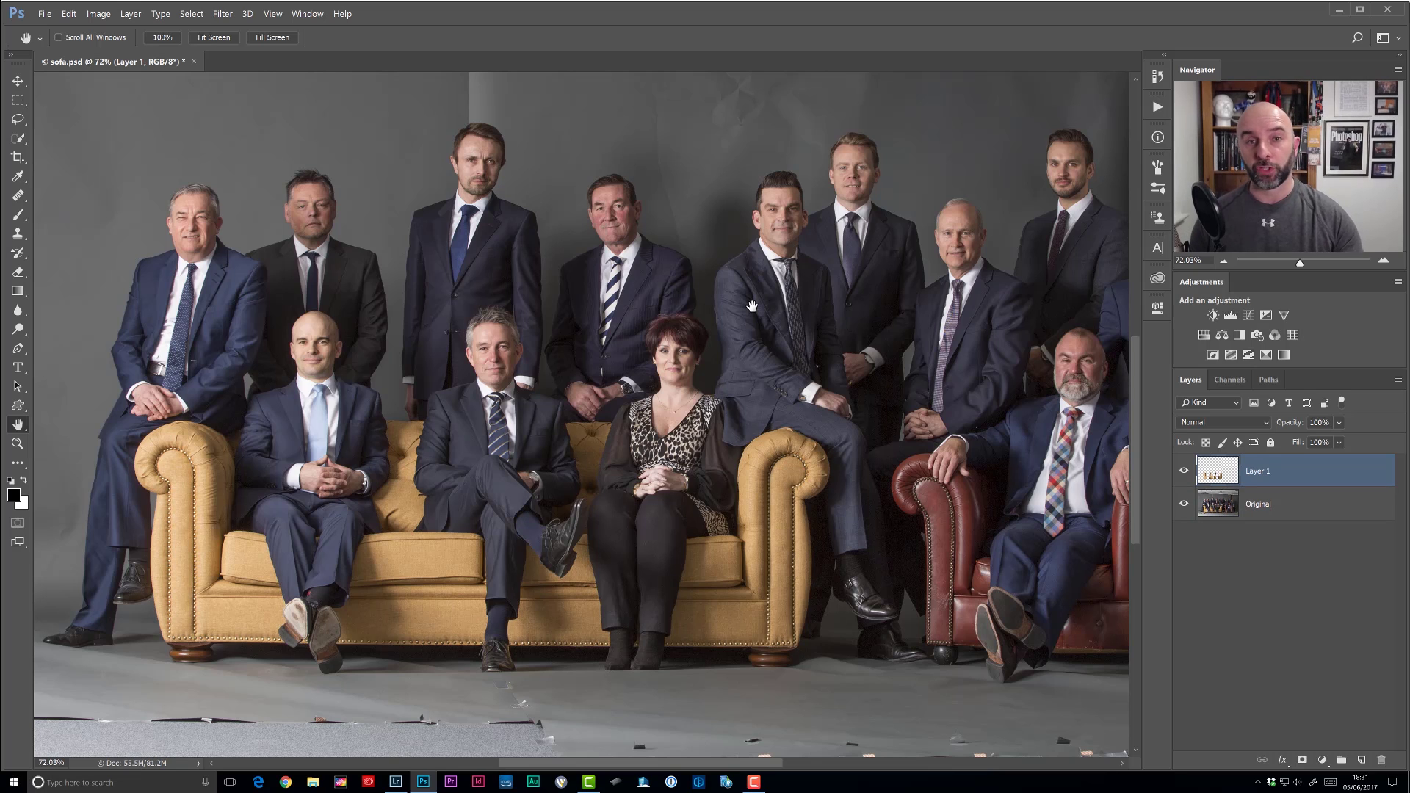
left_click(1183, 506)
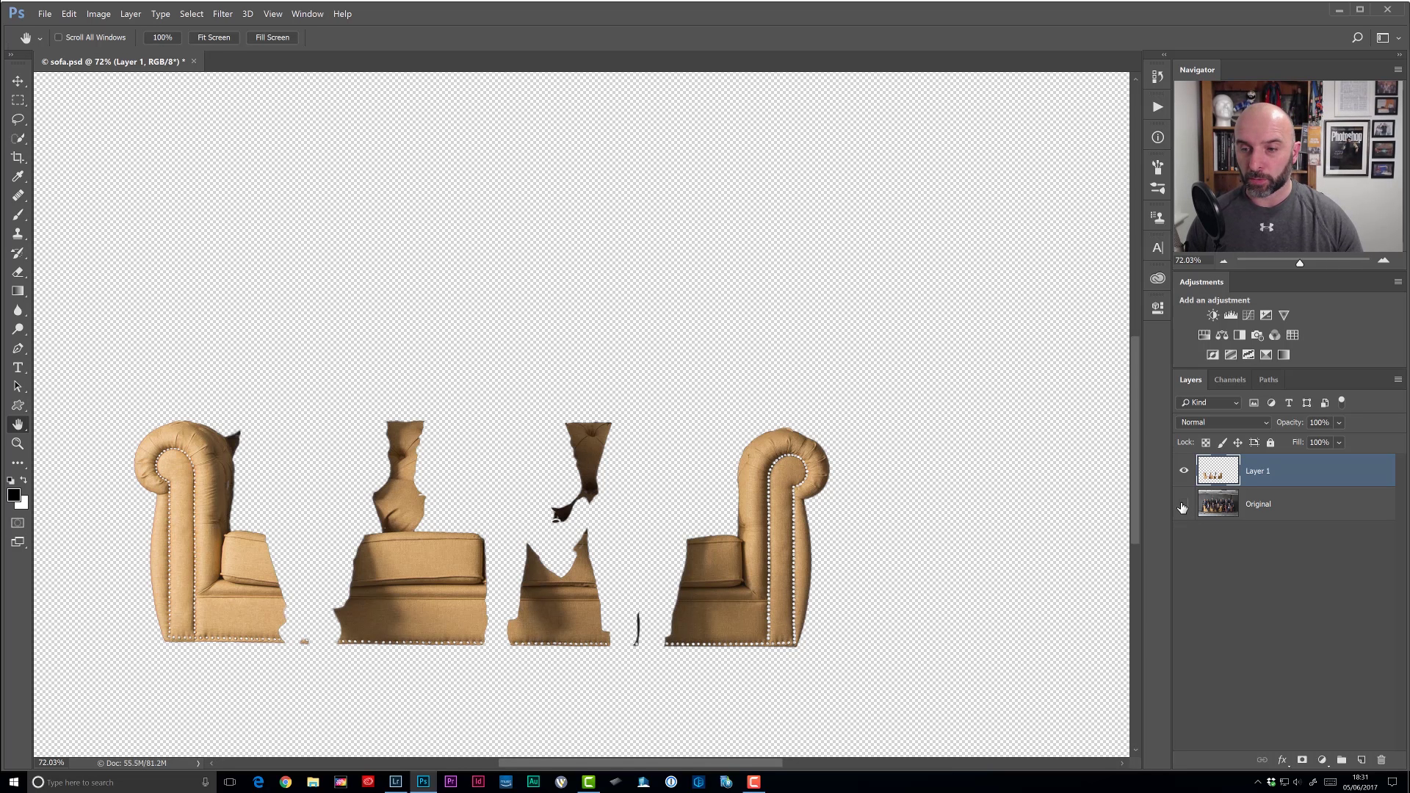
left_click(1184, 506)
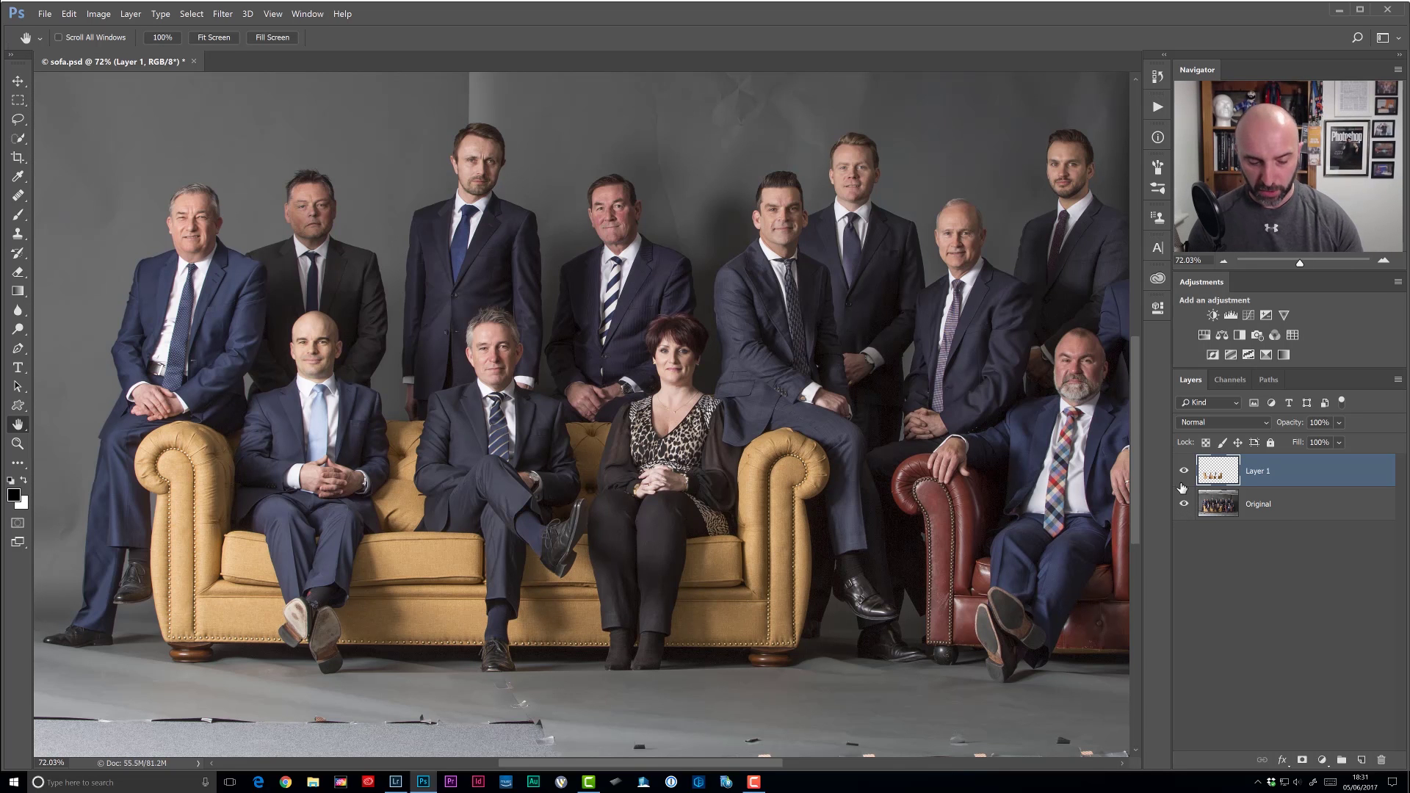
Step: Select a small upright rectangle of yellow fabric on the front of the sofa arm with the Rectangular Marquee tool
left_click_drag(821, 544, 642, 506)
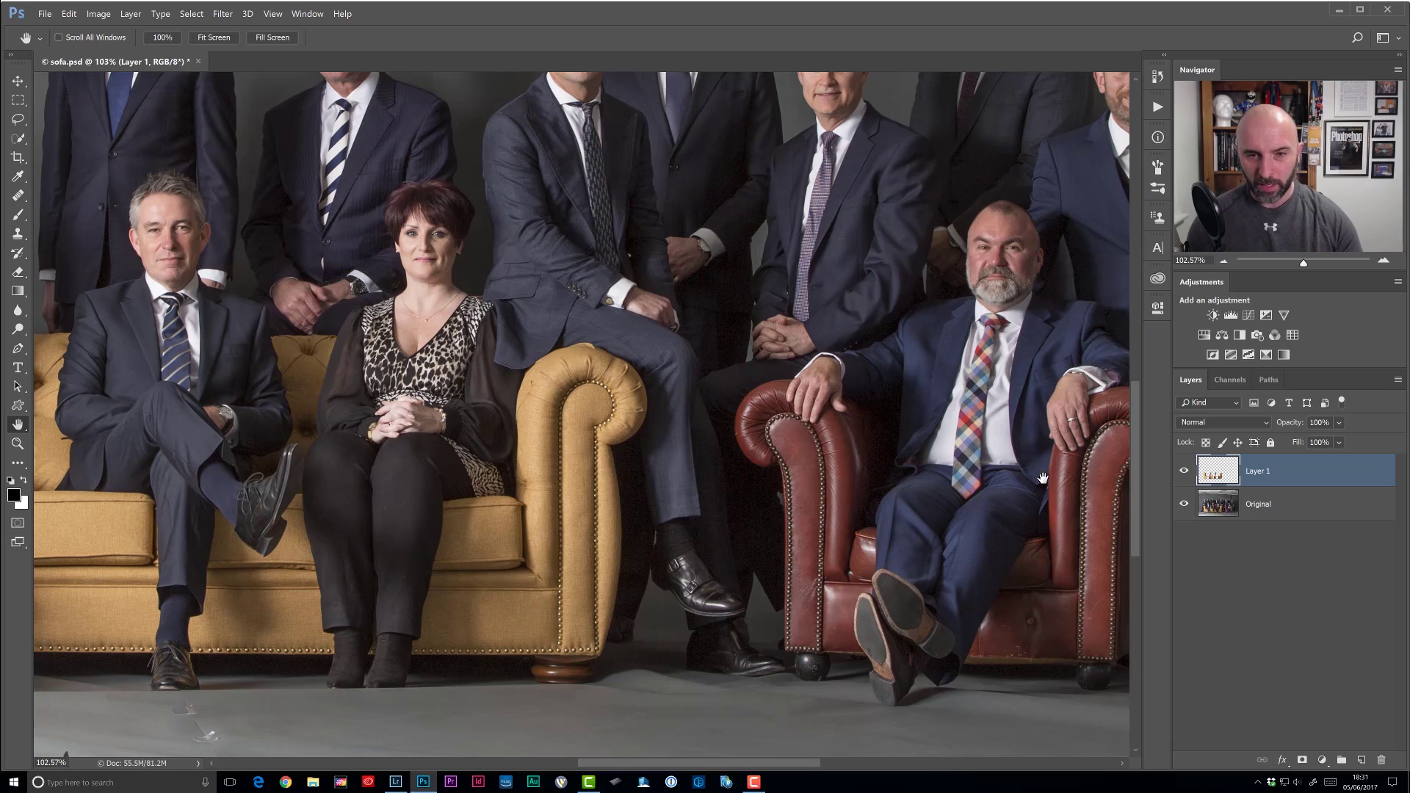
key("ctrl+space")
left_click_drag(643, 505, 602, 473)
key("ctrl+space")
key("ctrl+space")
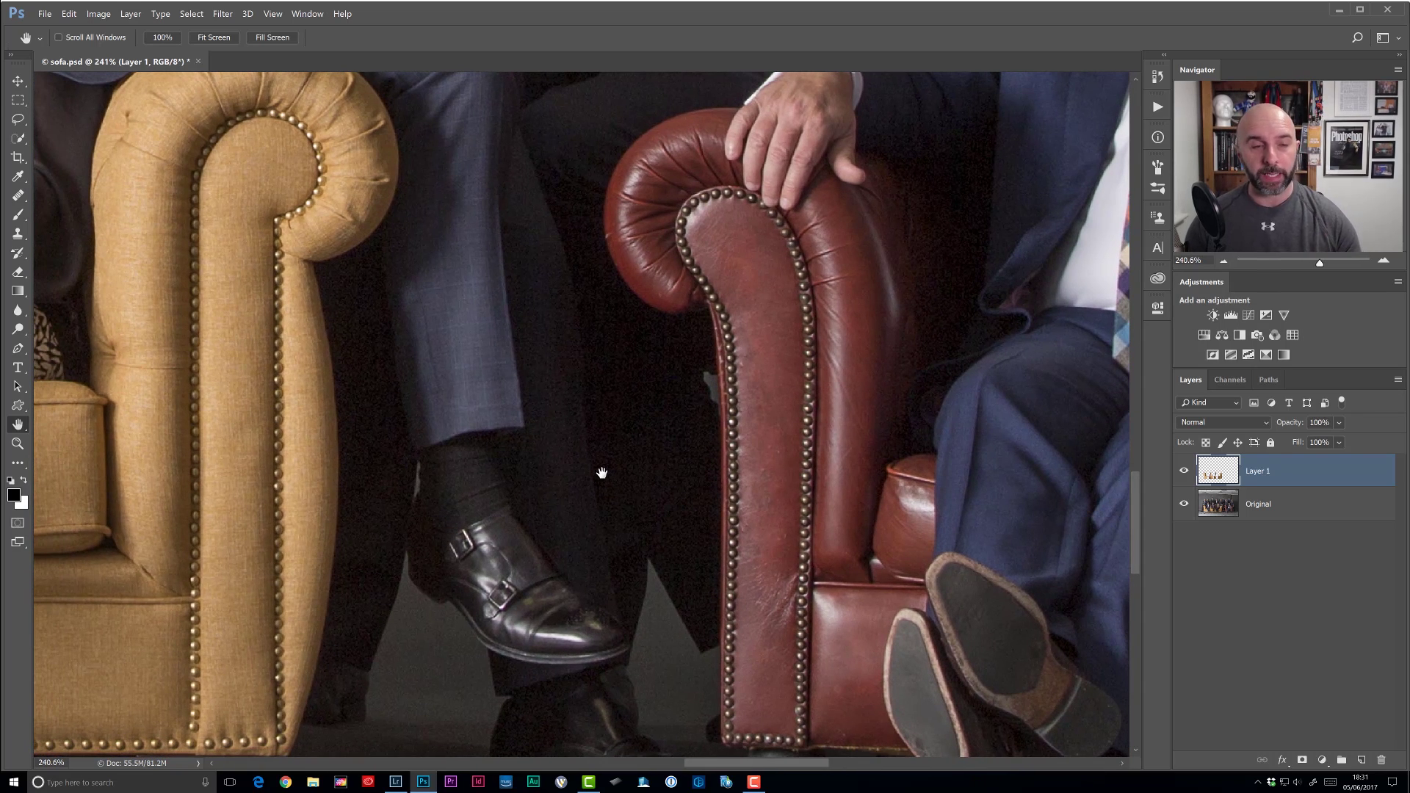
key("m")
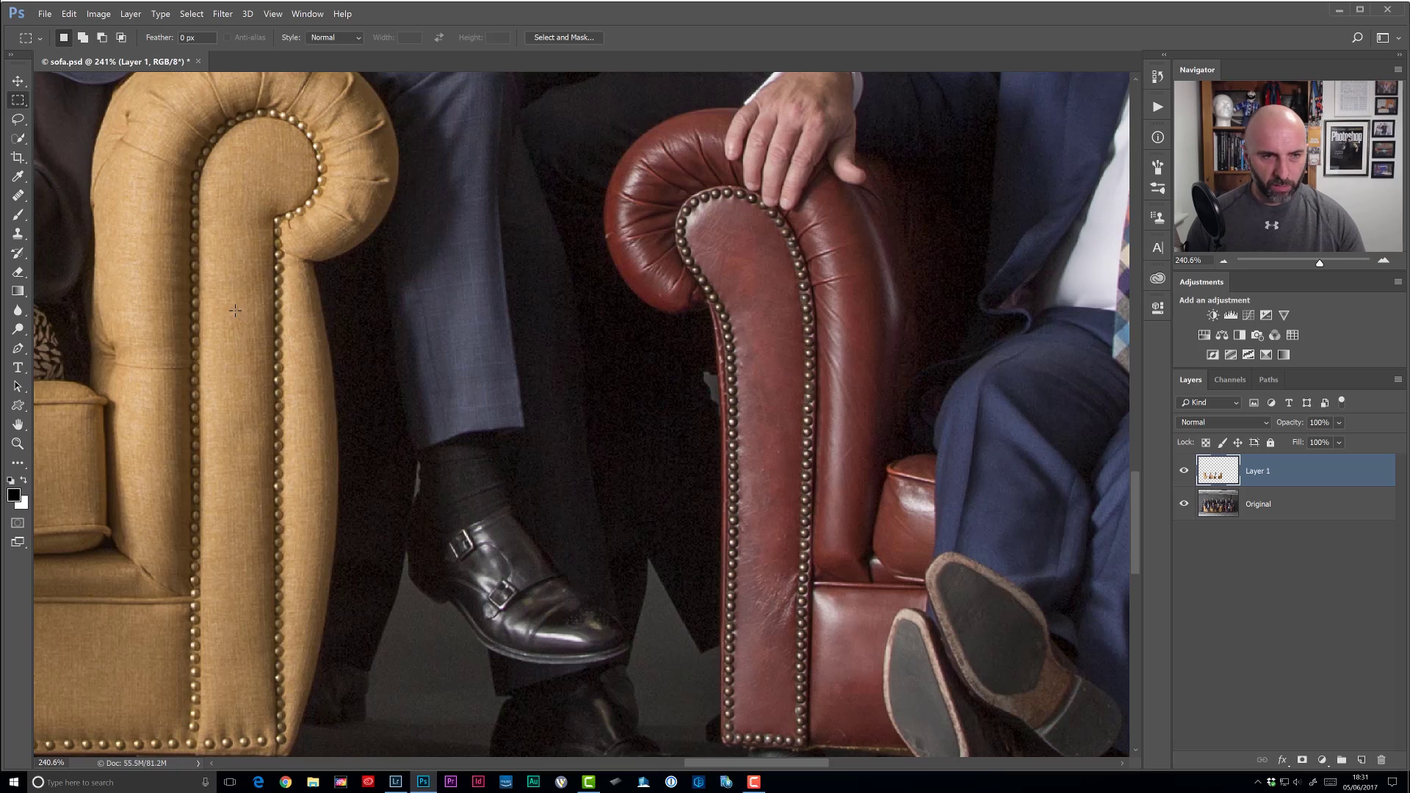
left_click_drag(252, 339, 256, 376)
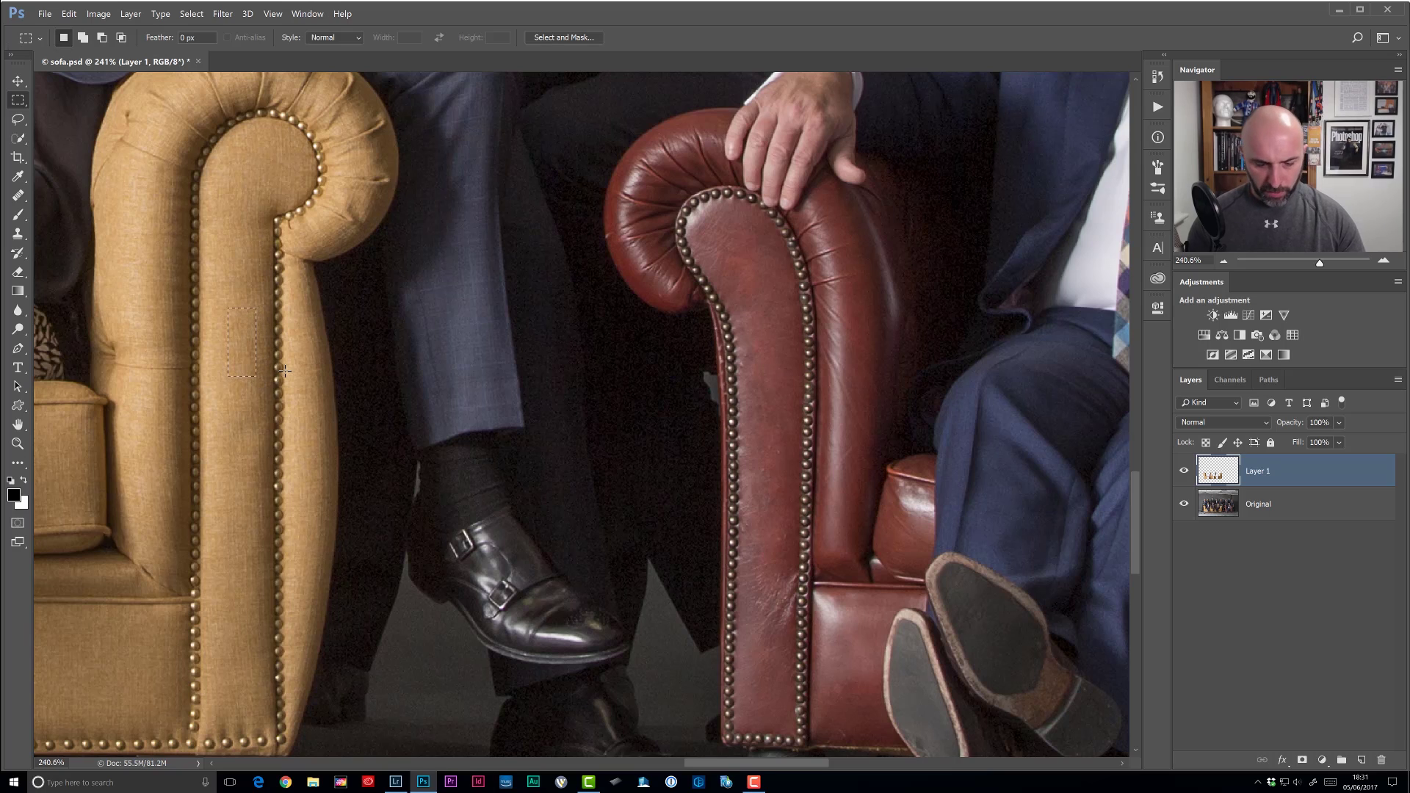
Step: Place a copy of the selected yellow fabric swatch on the front of the red chair's arm and deselect it
key("alt")
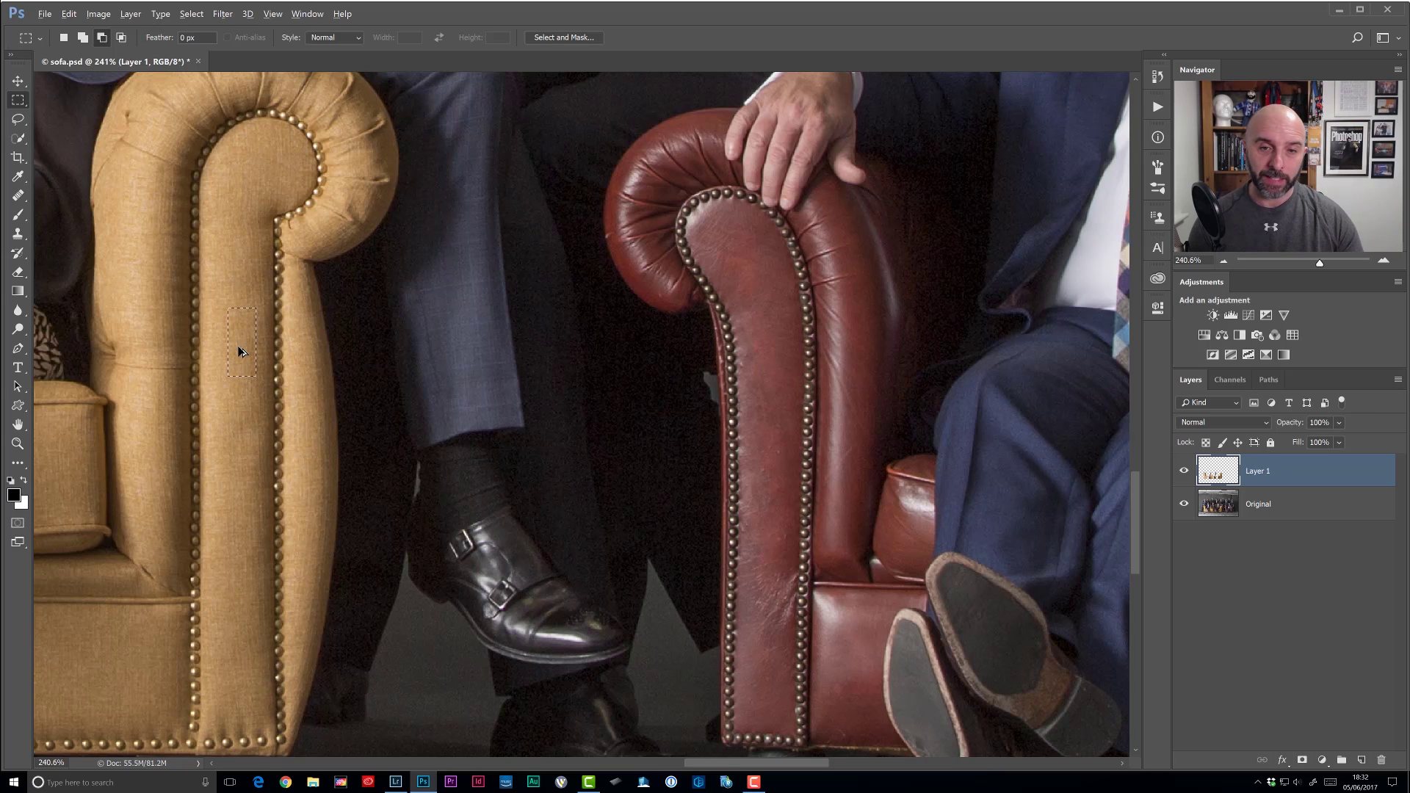
left_click_drag(239, 351, 774, 397)
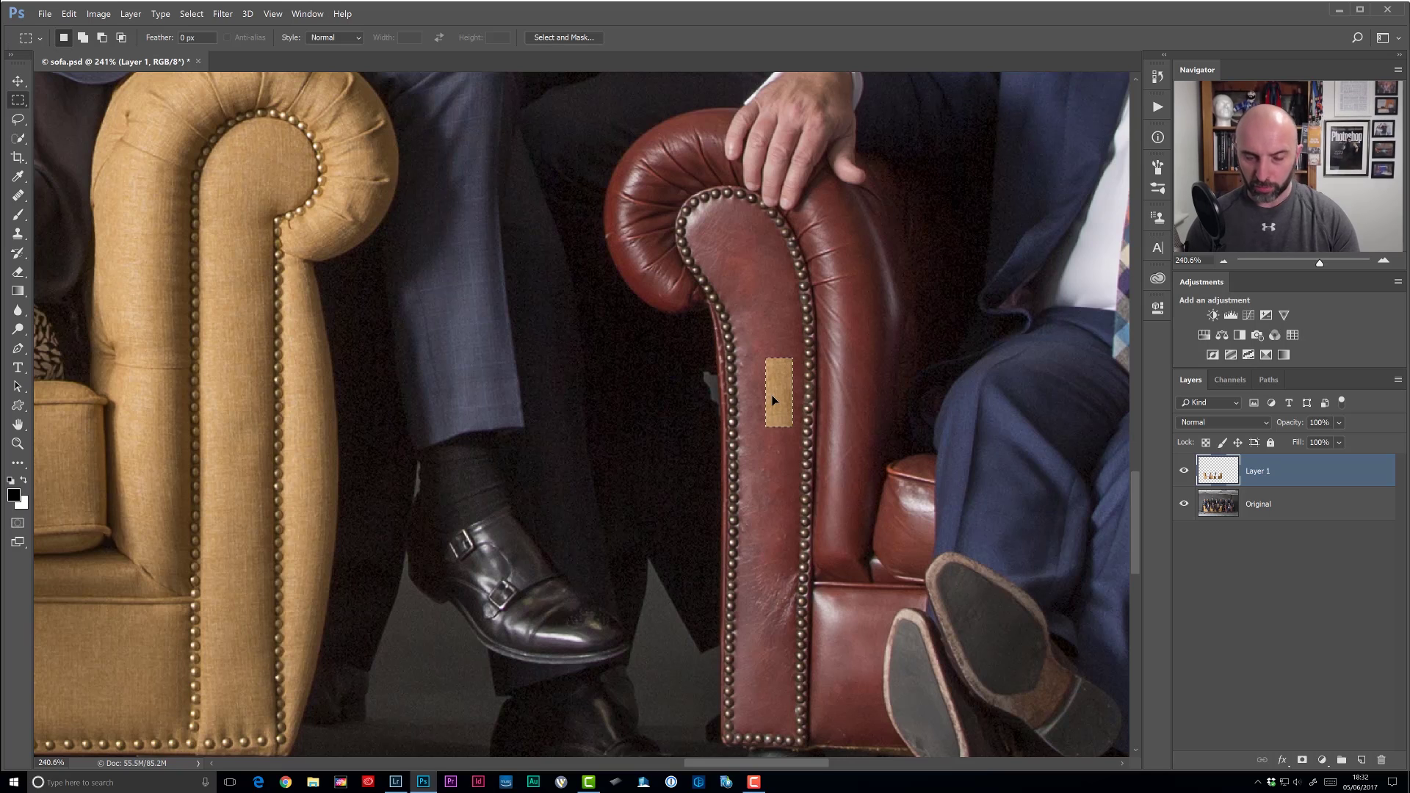
key("ctrl+d")
Step: Examine the yellow swatch on the red chair and compare the Red, Green and Blue channels one at a time
left_click(791, 411)
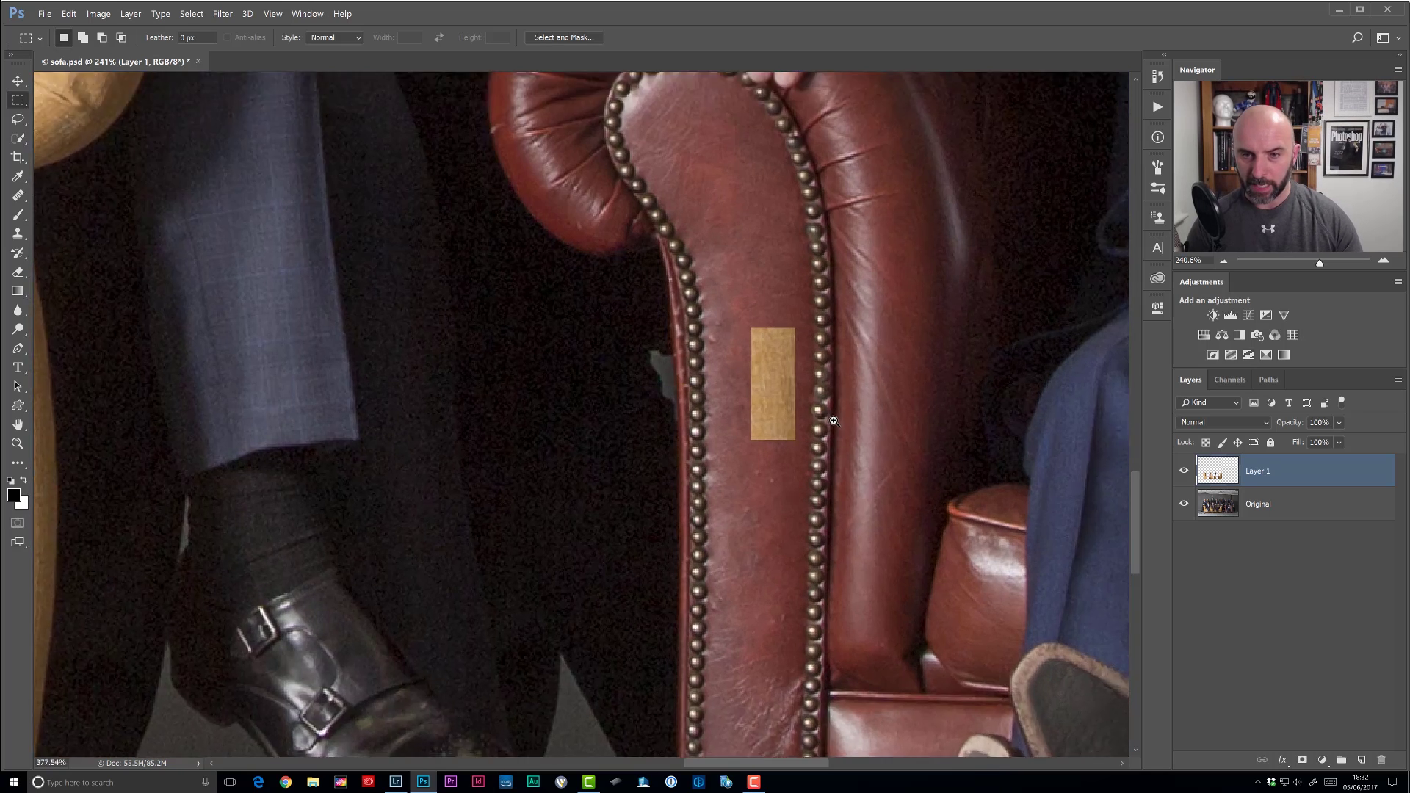
scroll(447, 324, "right", 5)
left_click_drag(505, 374, 463, 371)
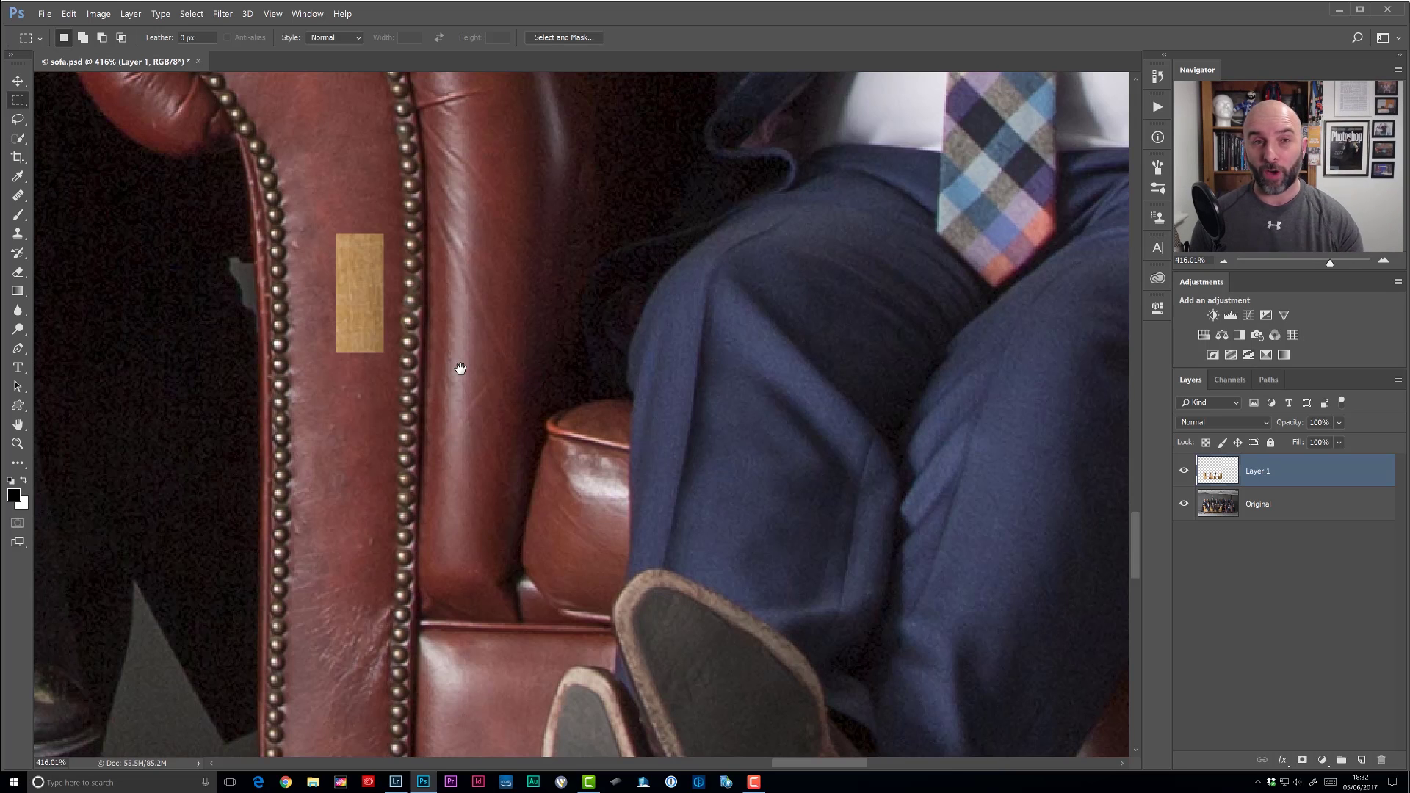
key("h")
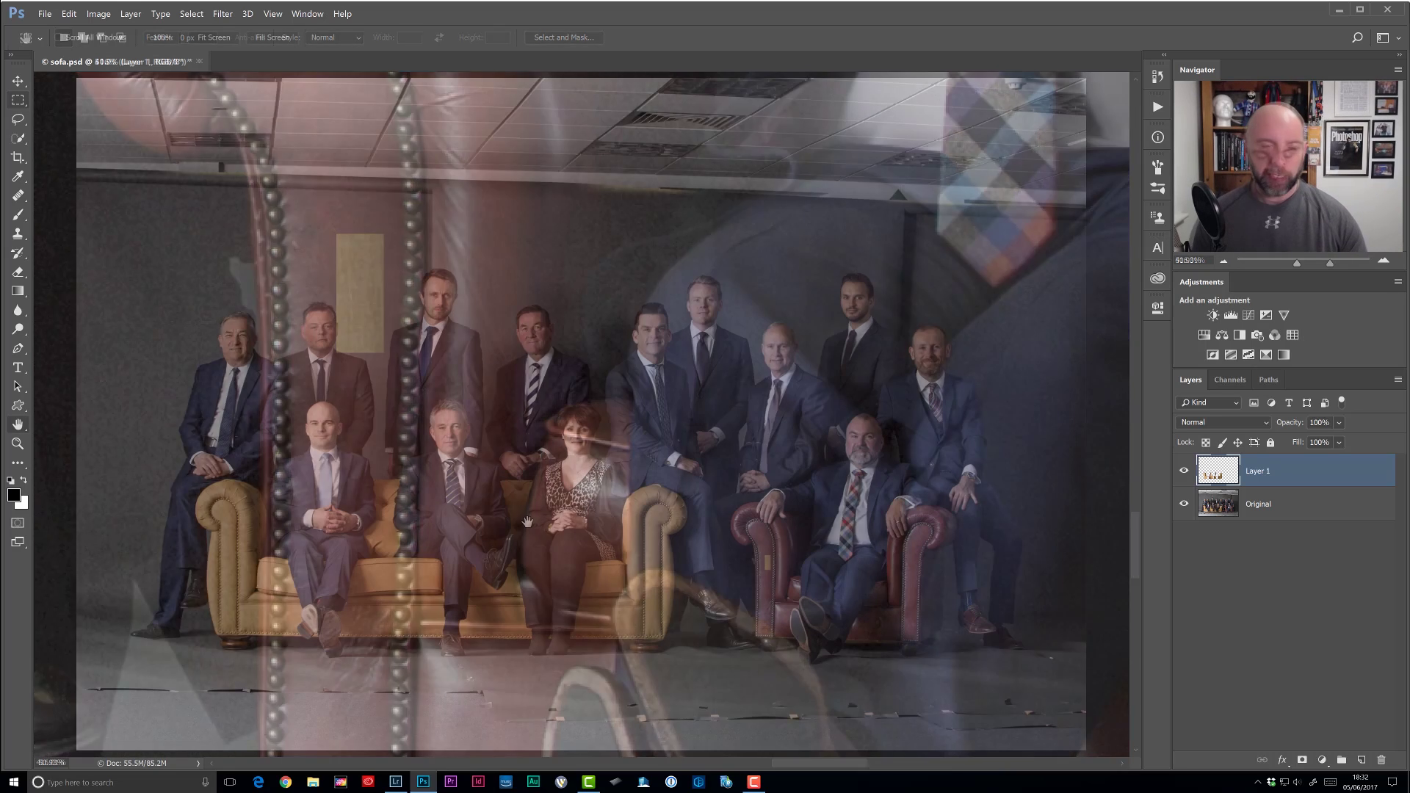
left_click_drag(812, 447, 528, 522)
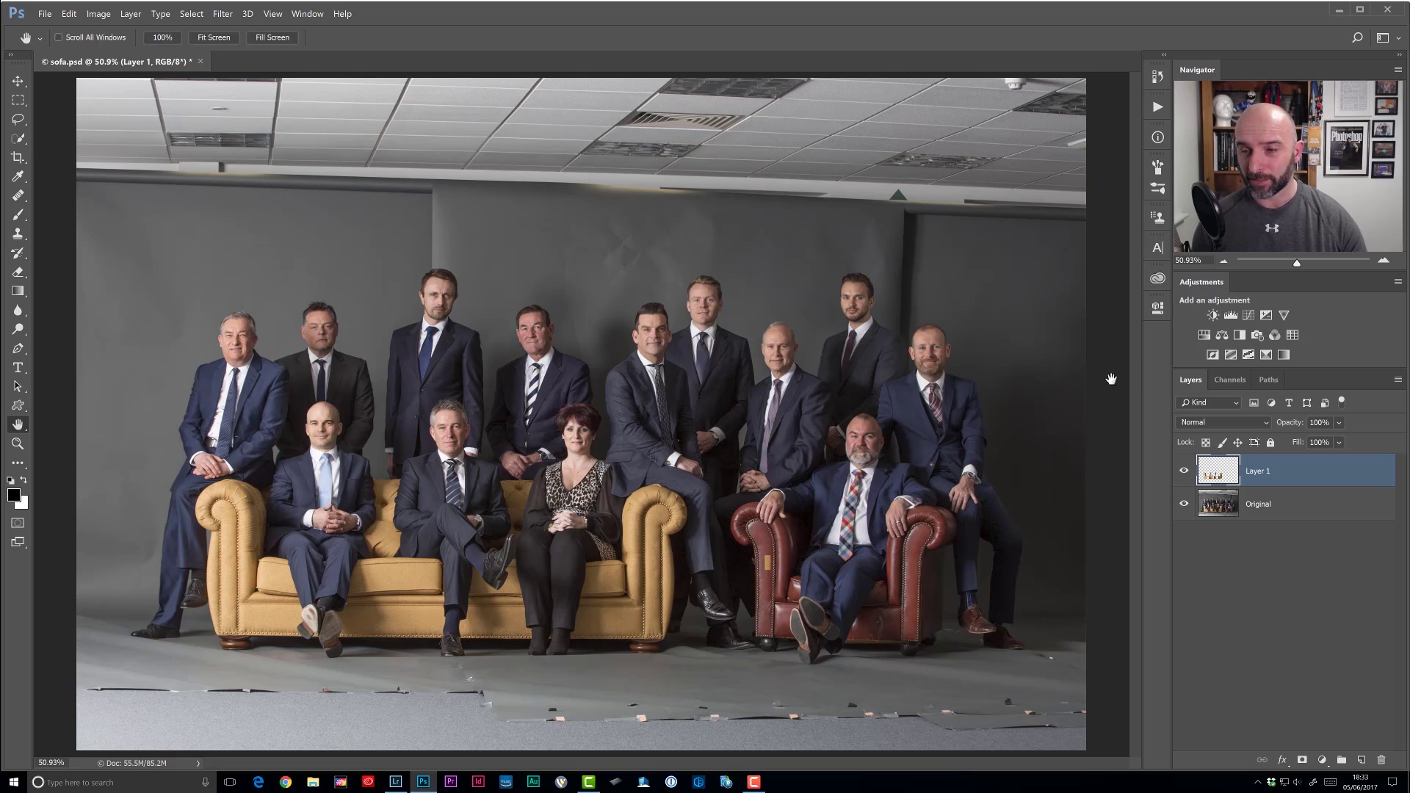
left_click(1224, 383)
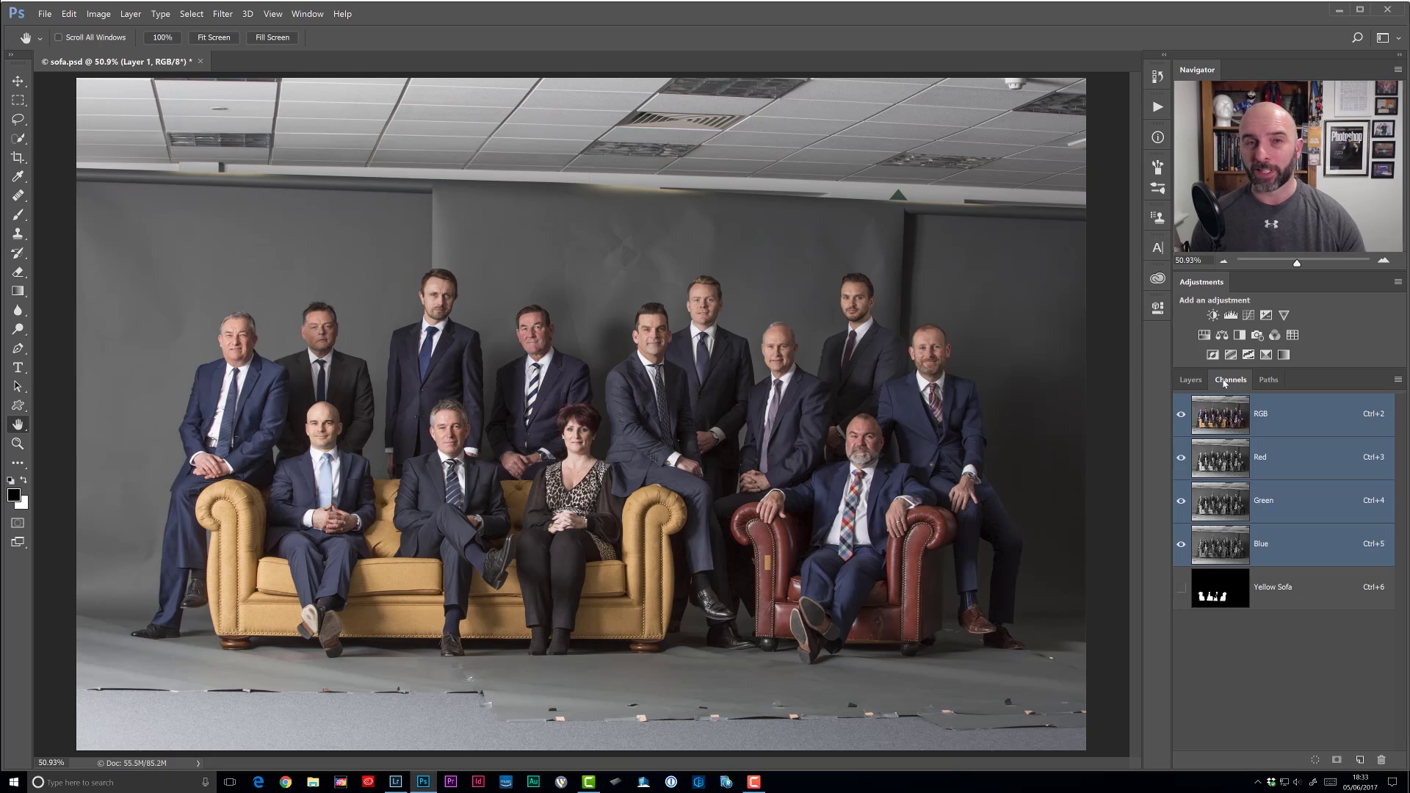
left_click(1214, 460)
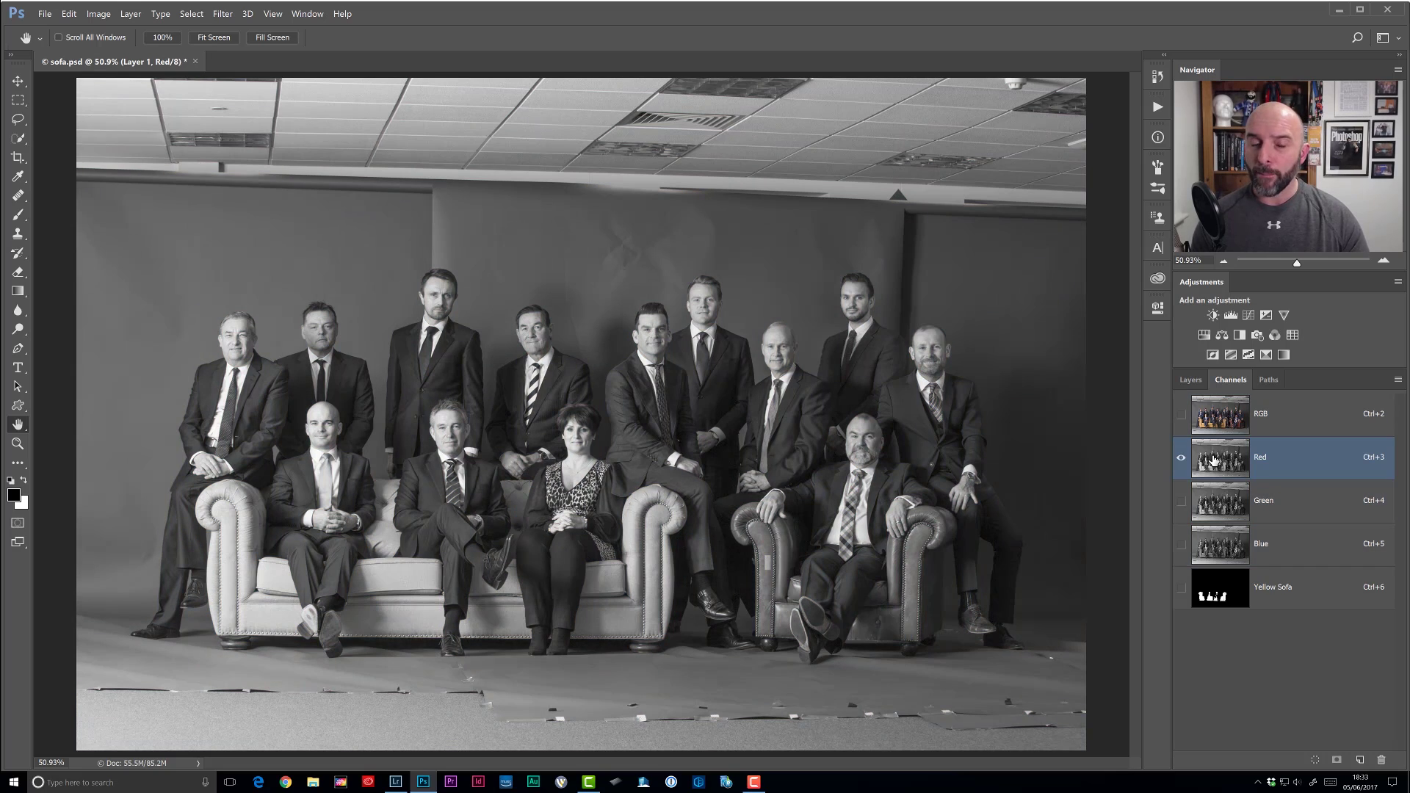
left_click(1219, 502)
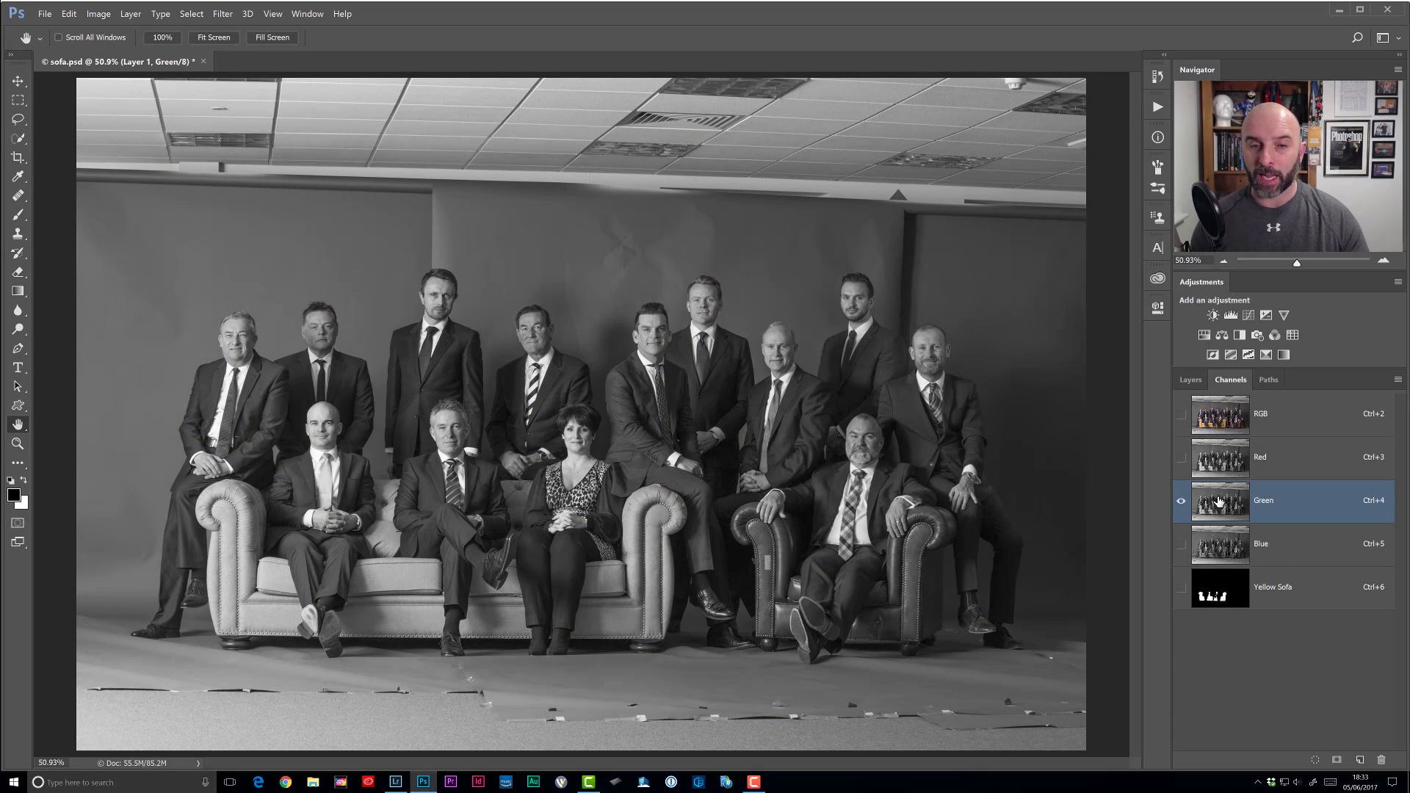
left_click(1220, 468)
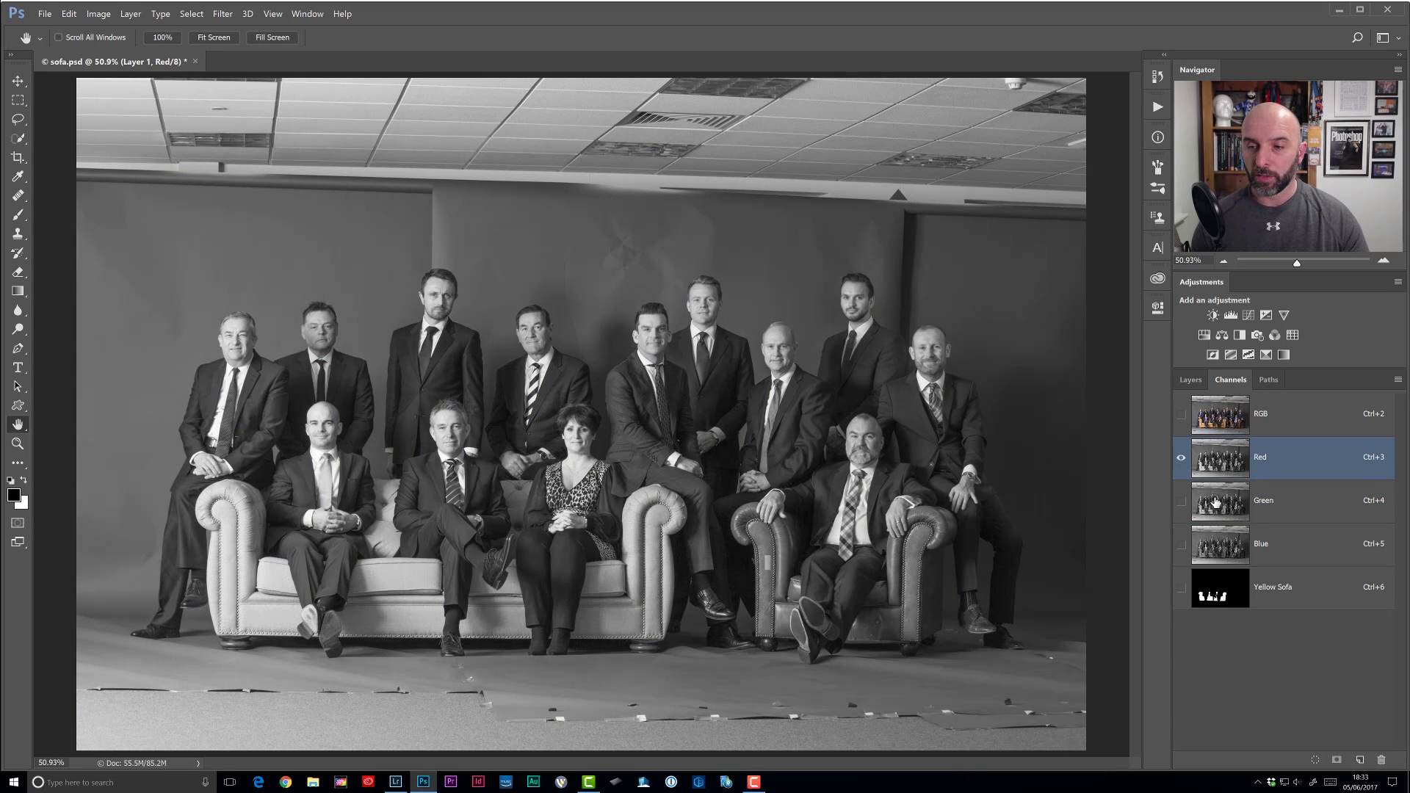
left_click(1216, 503)
left_click(1221, 547)
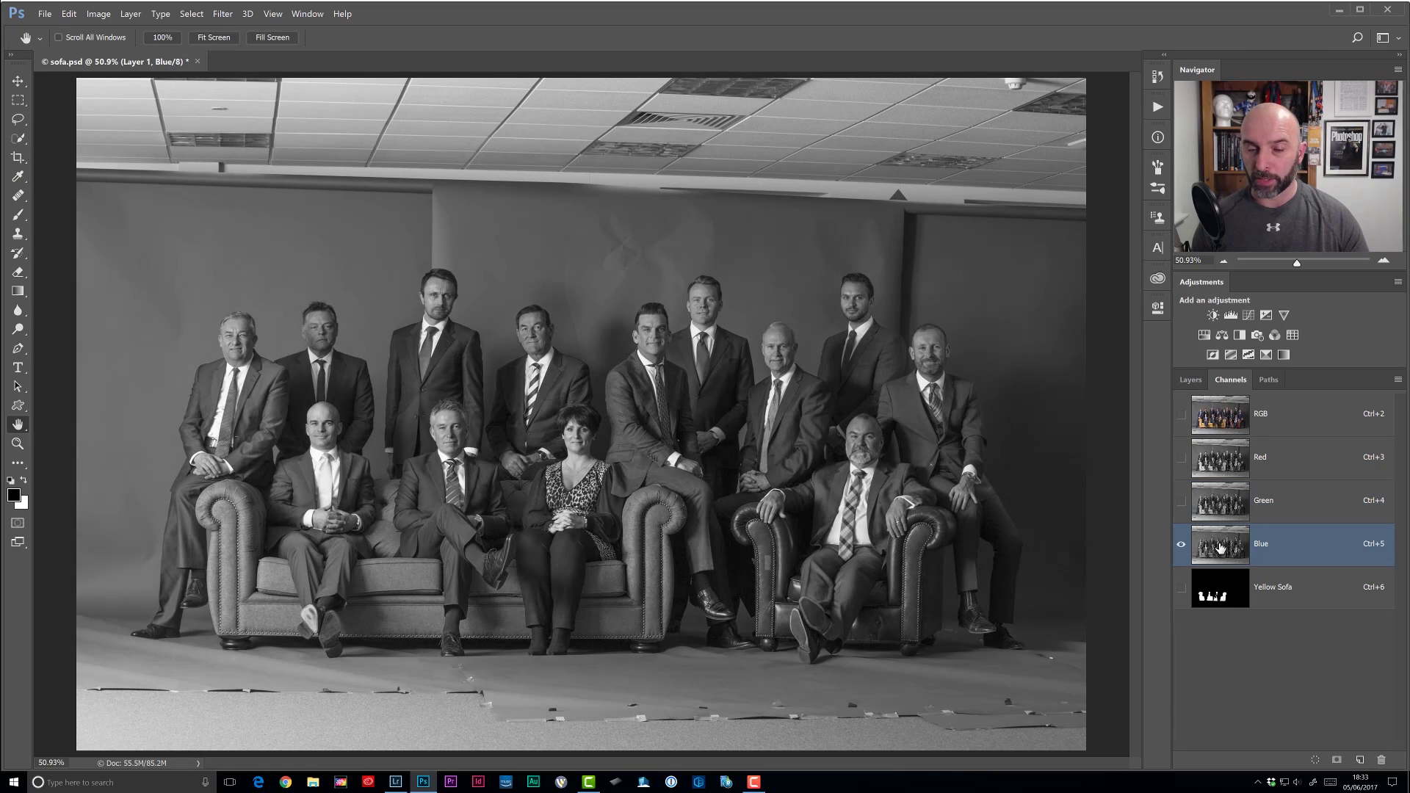
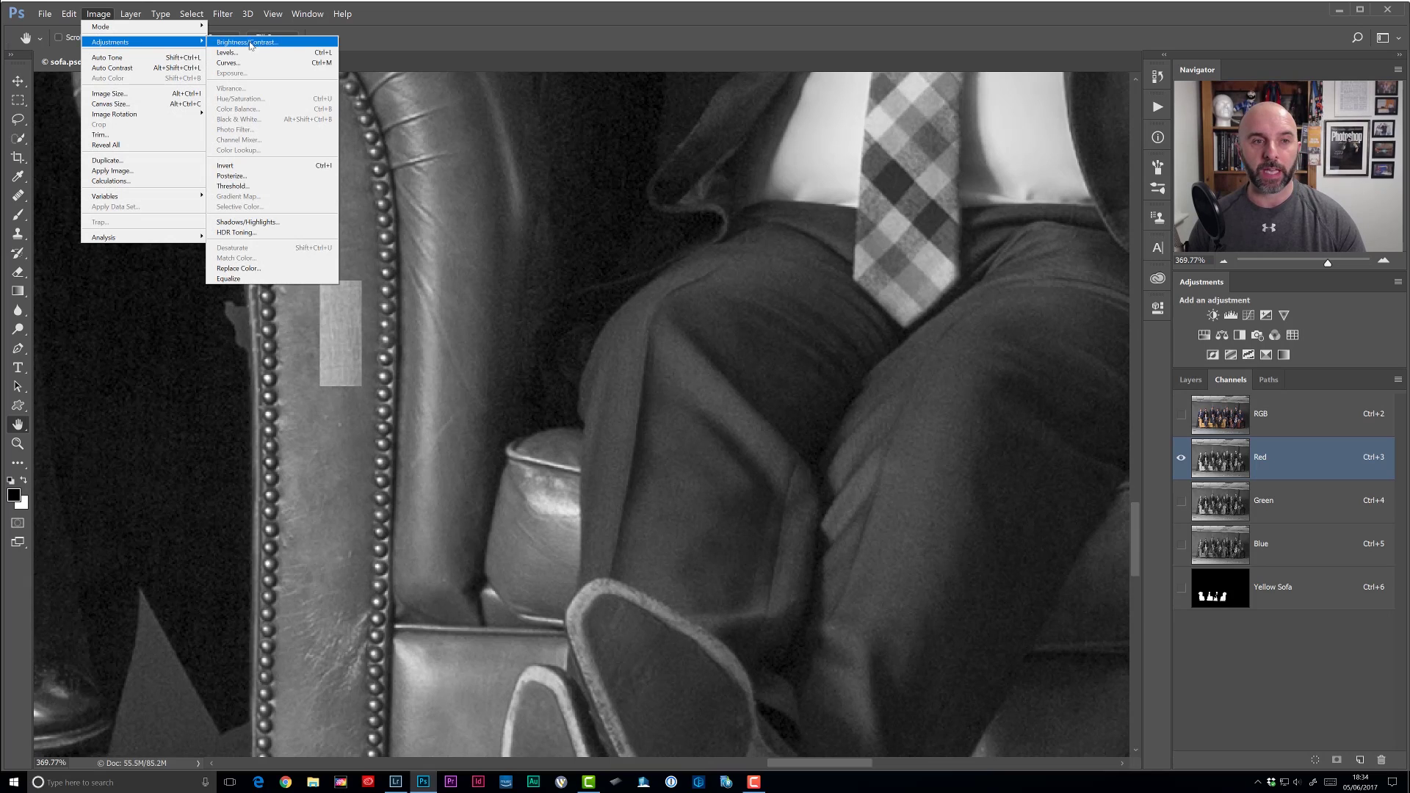
Step: Apply Curves to the Red channel, lowering the white point's output to just under 159 so the swatch matches the surrounding leather
left_click(237, 63)
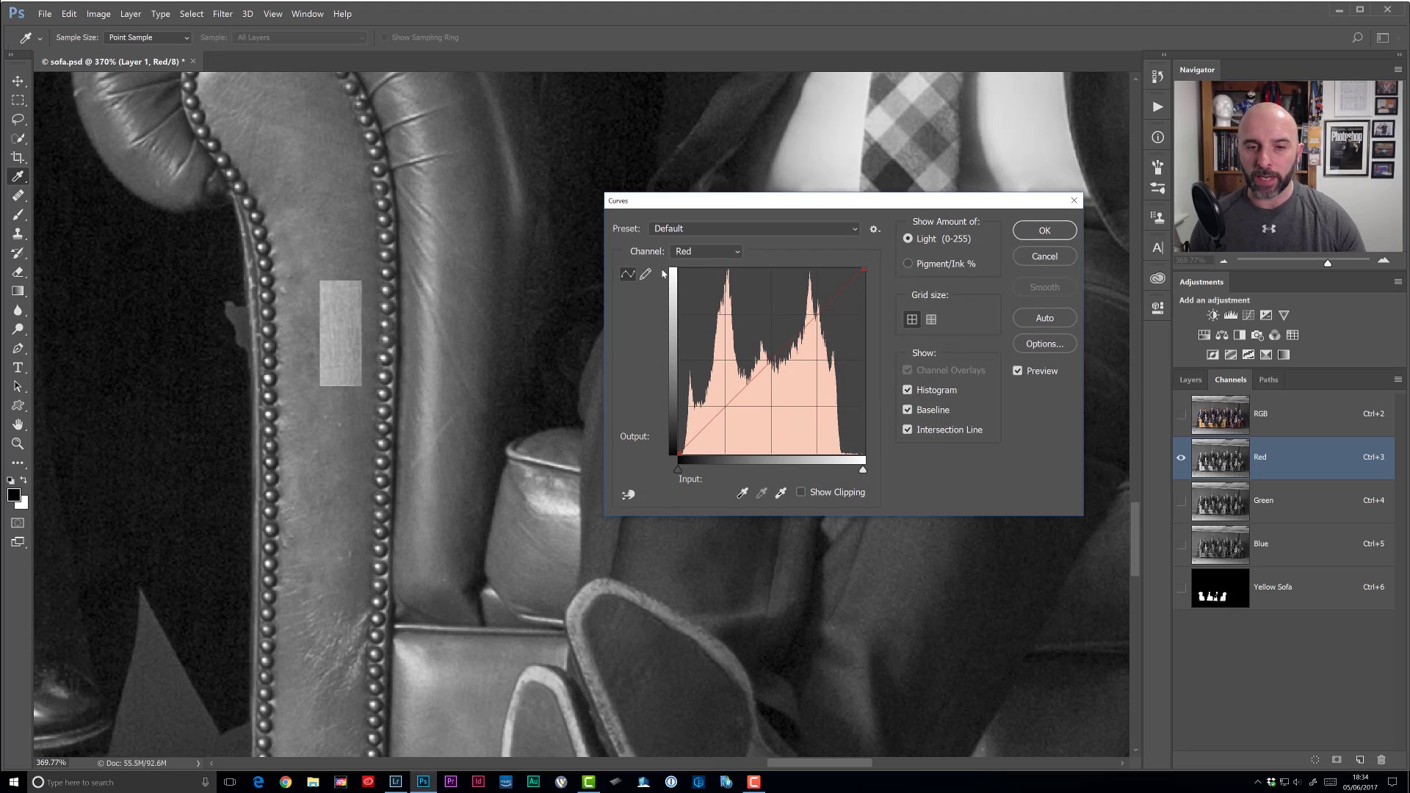
left_click(628, 495)
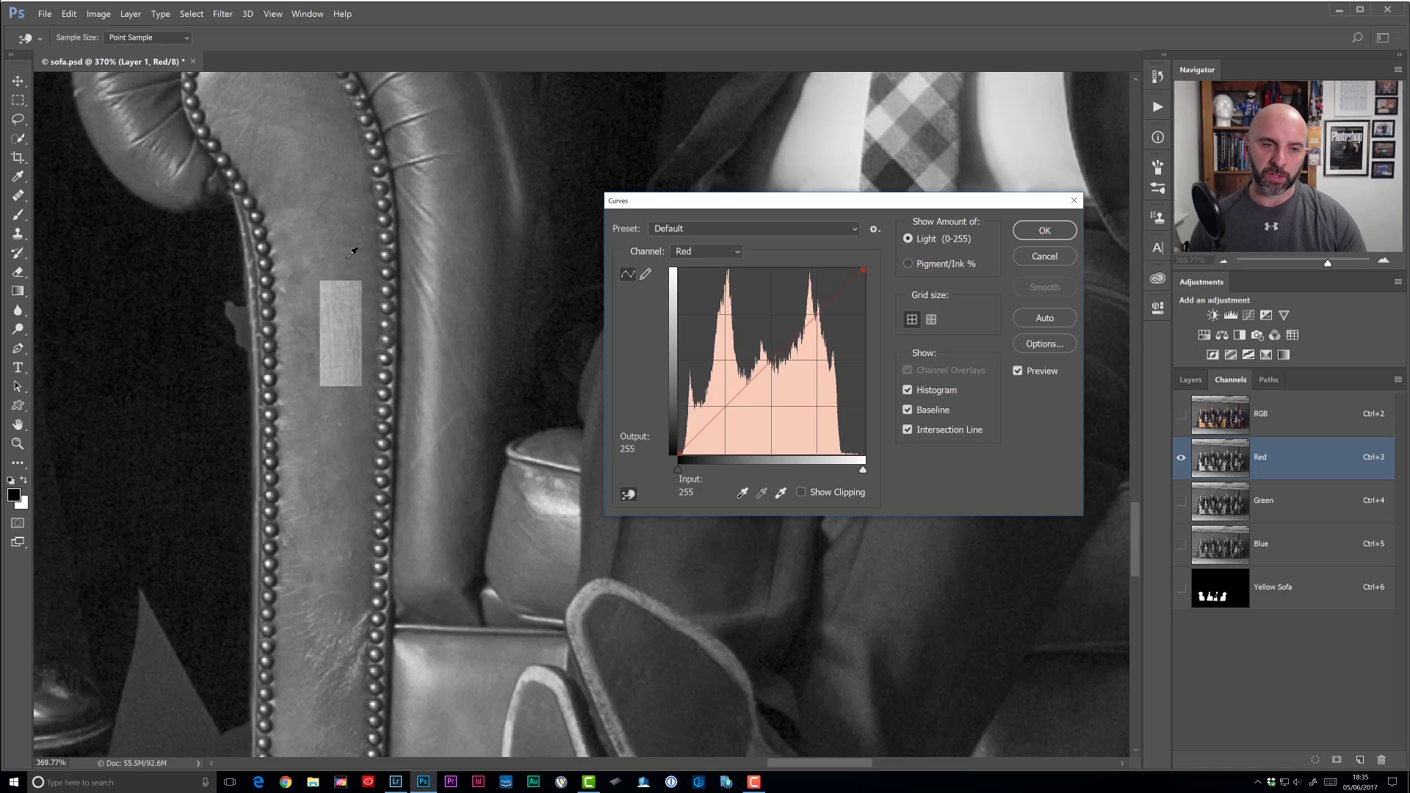
left_click_drag(348, 263, 345, 333)
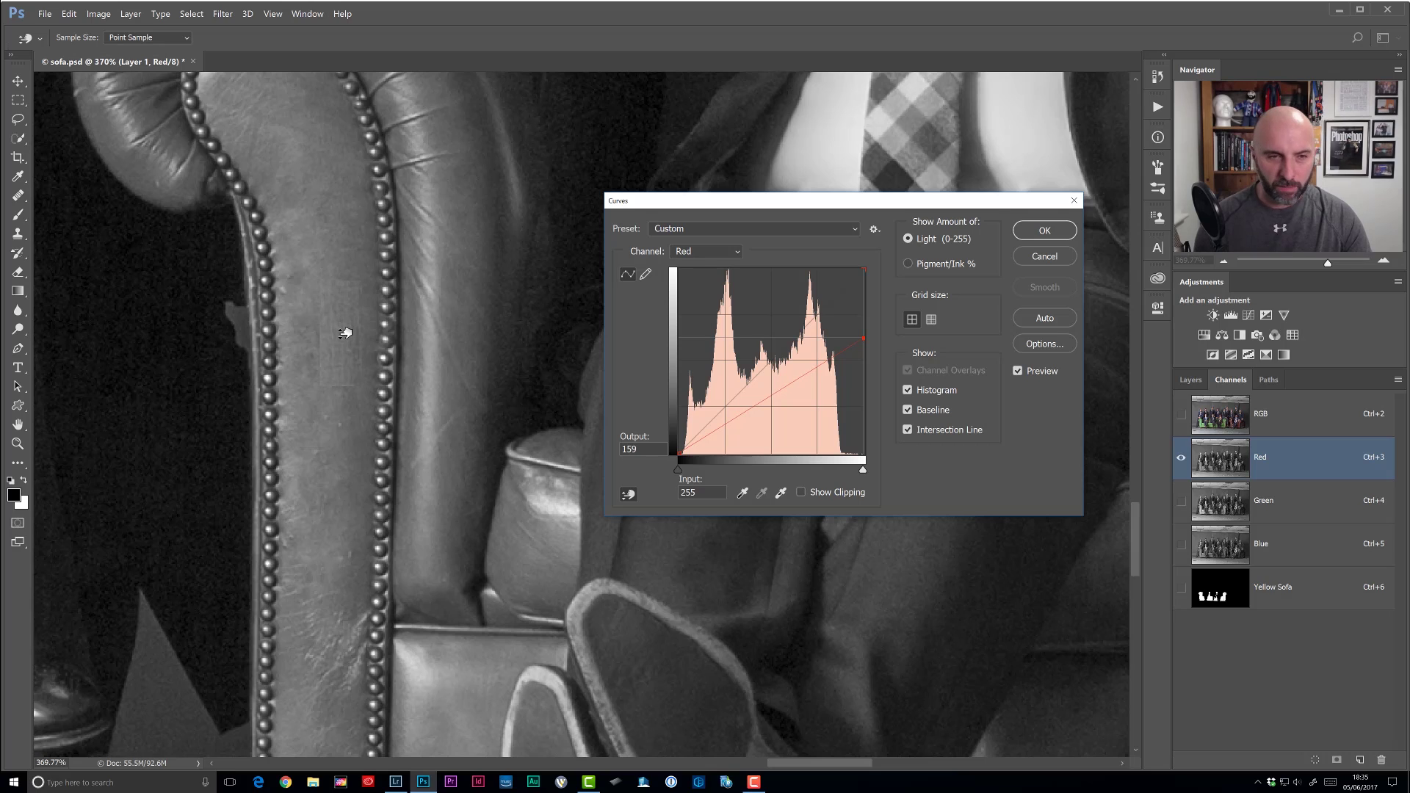
left_click_drag(345, 333, 346, 337)
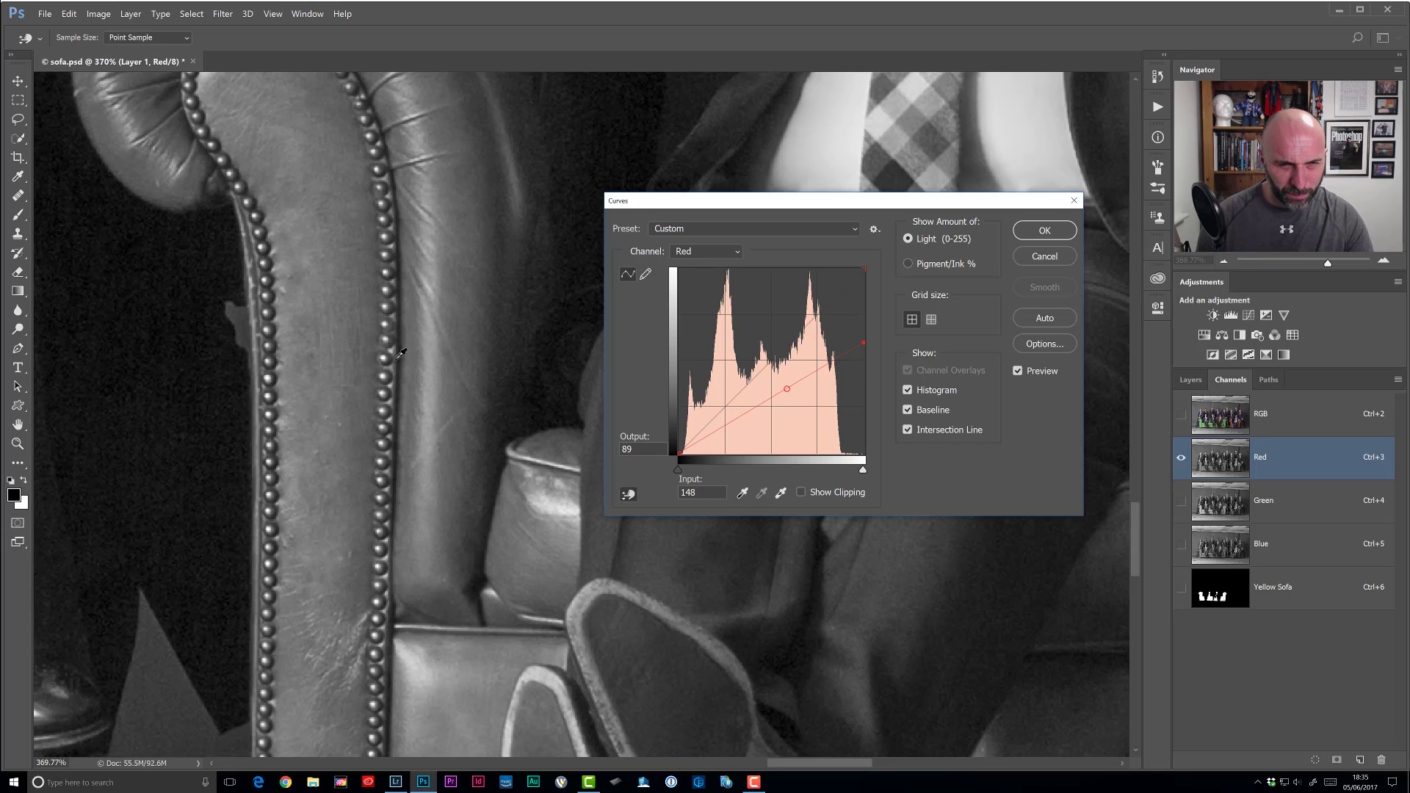
left_click(1043, 231)
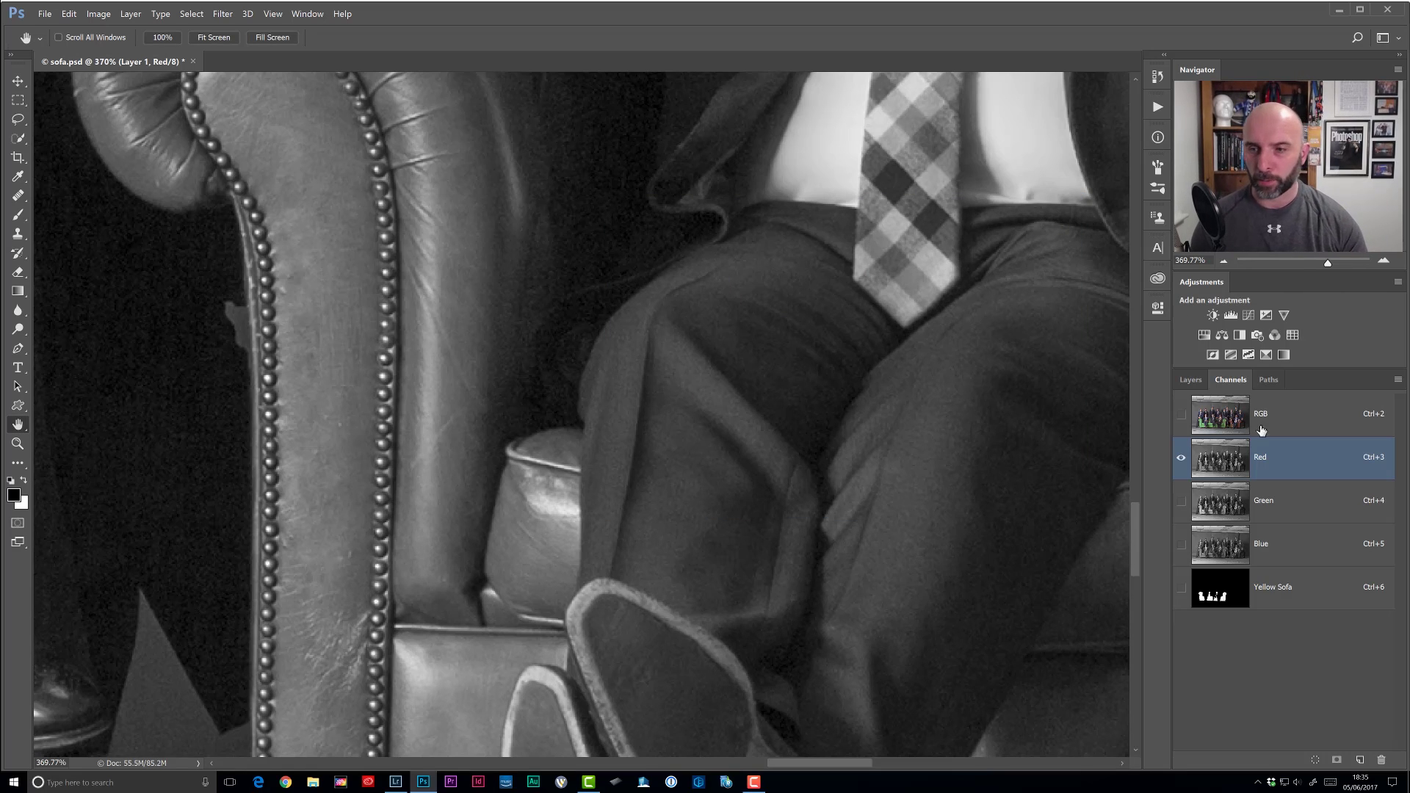
Step: Apply Curves to the Green channel, lowering the white point so input 119 maps to output 54 and the swatch matches the leather
left_click(1224, 504)
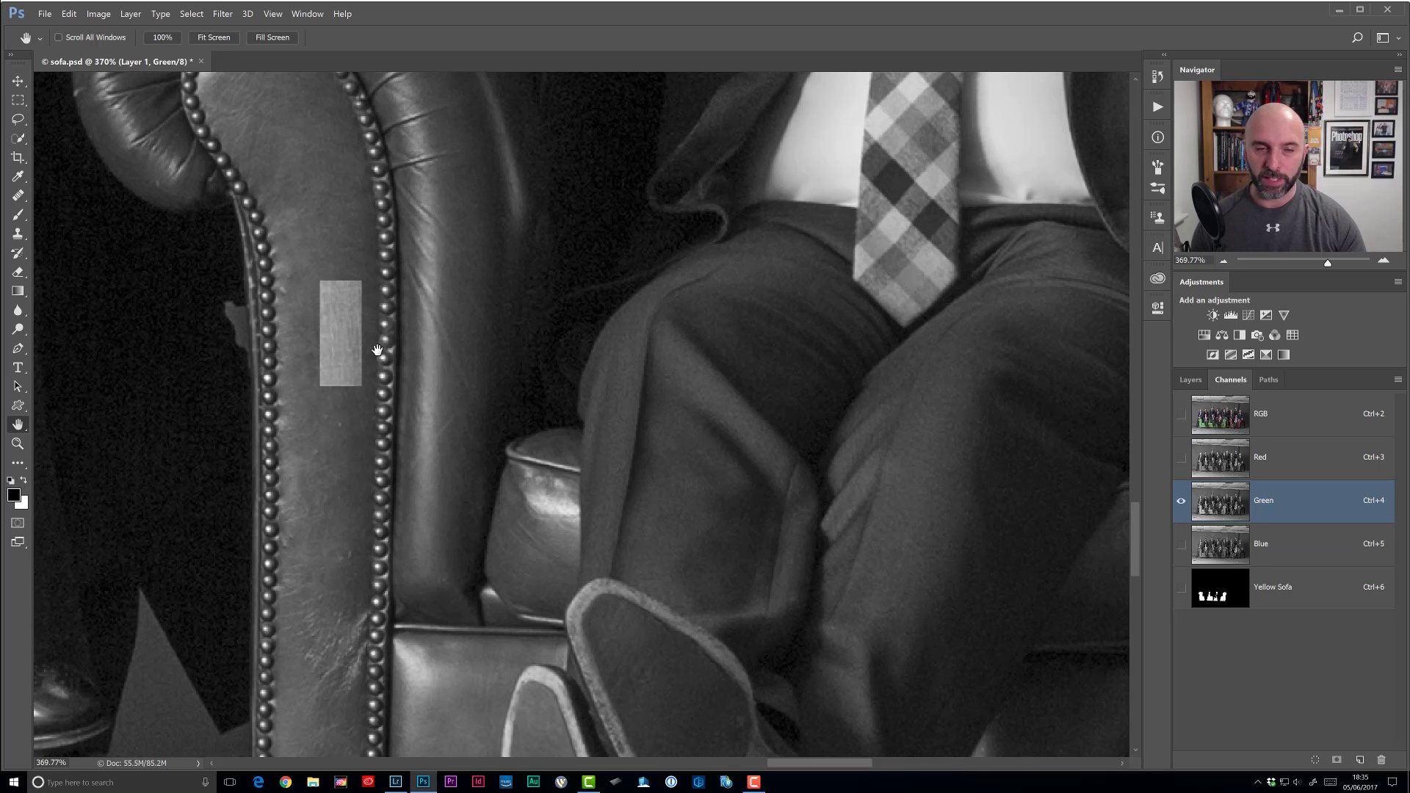
left_click(96, 10)
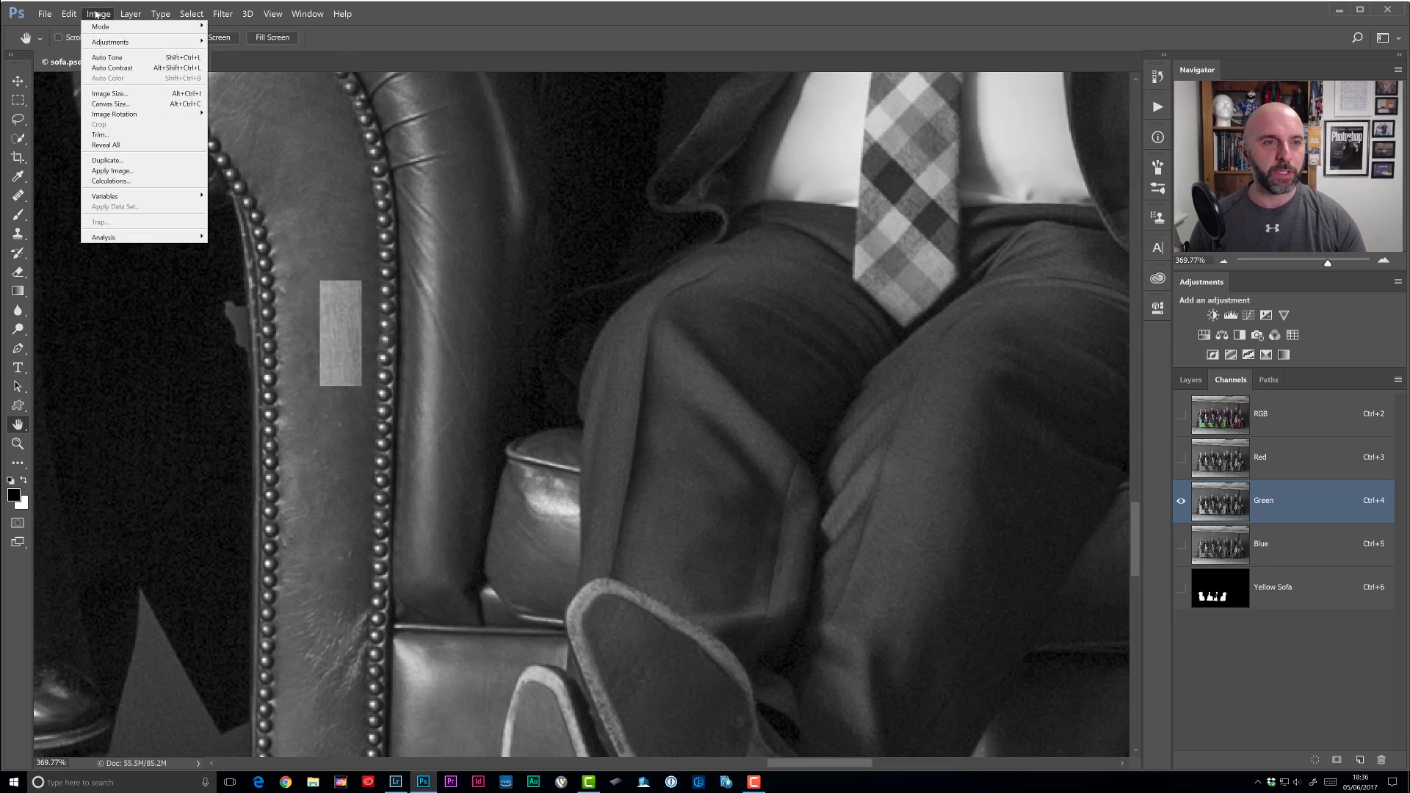
mouse_move(117, 42)
left_click(236, 66)
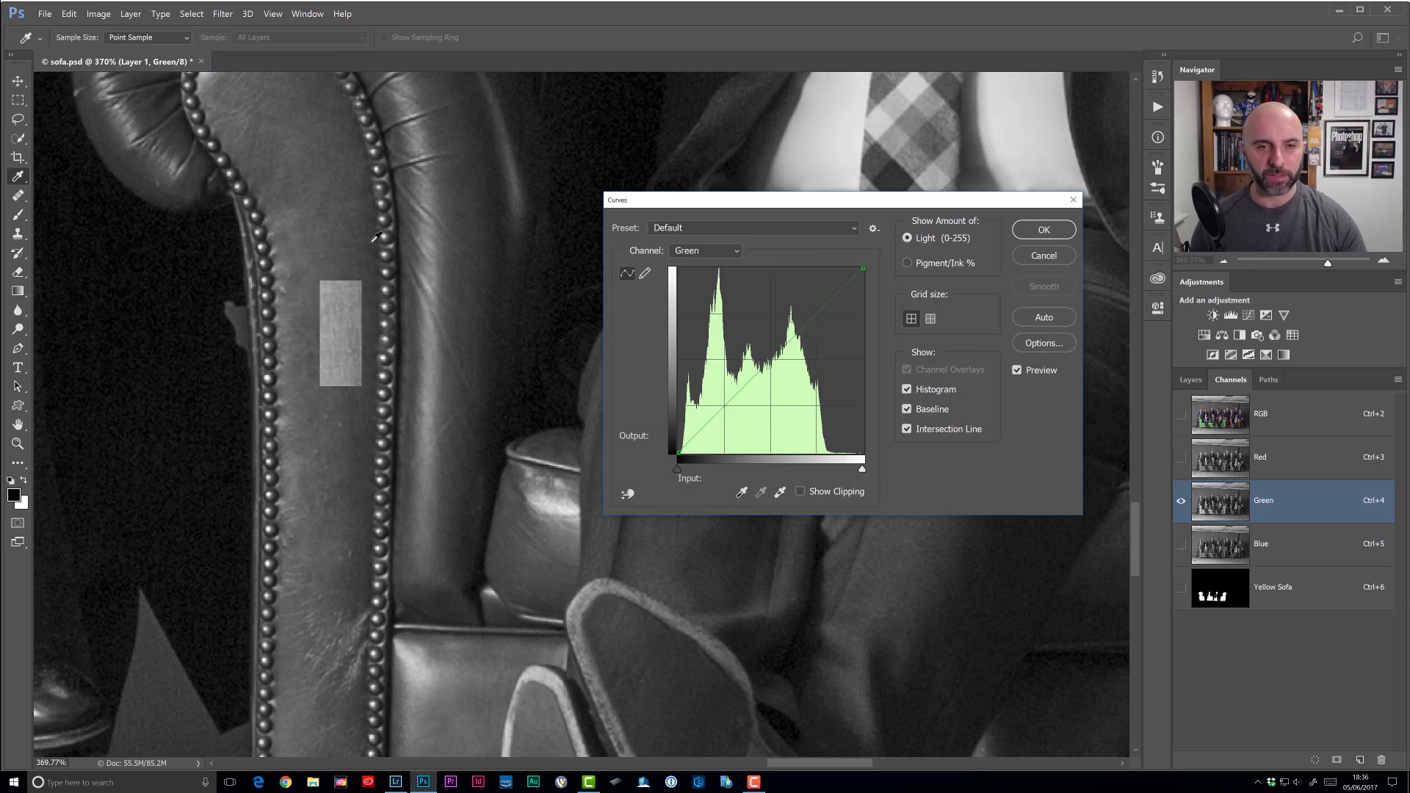
left_click(629, 496)
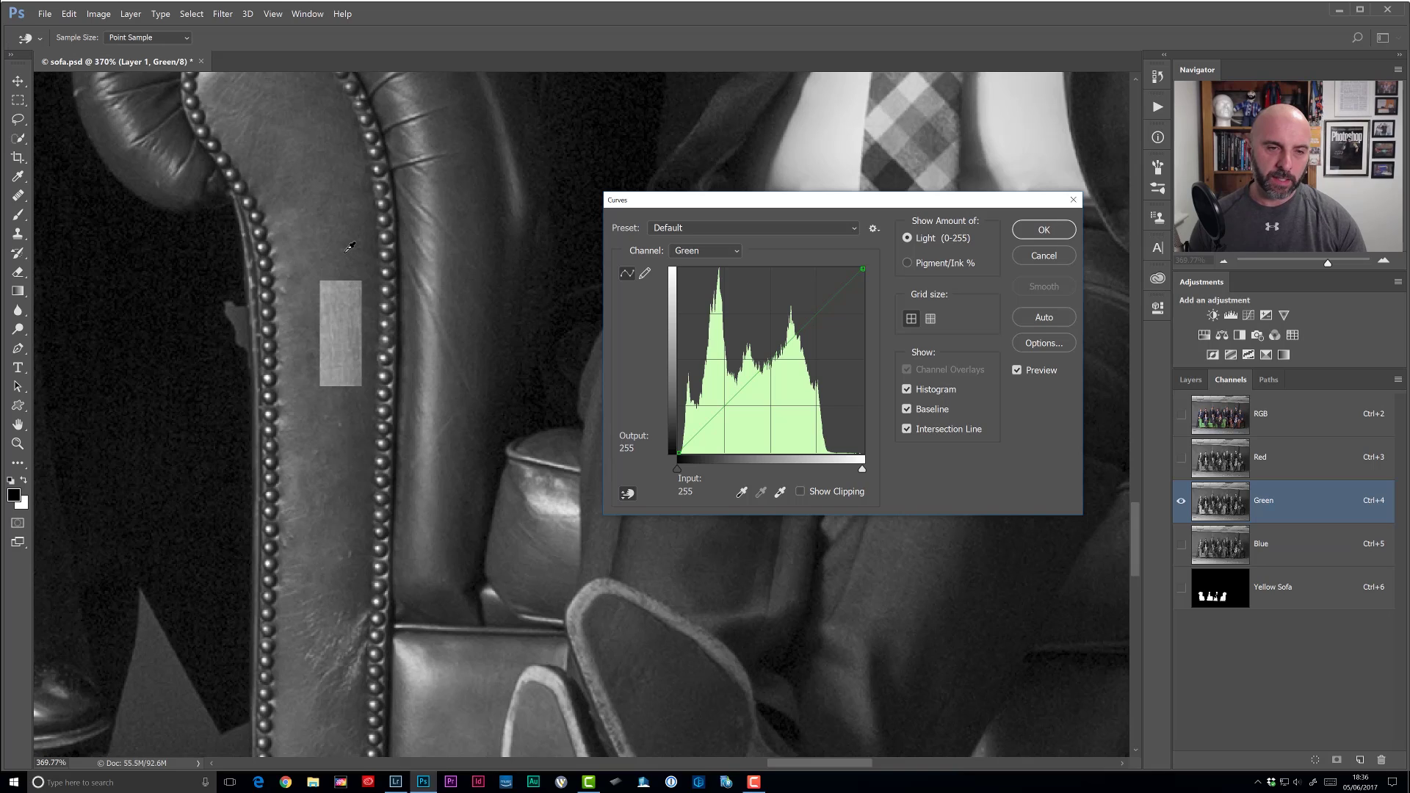
left_click_drag(350, 247, 348, 354)
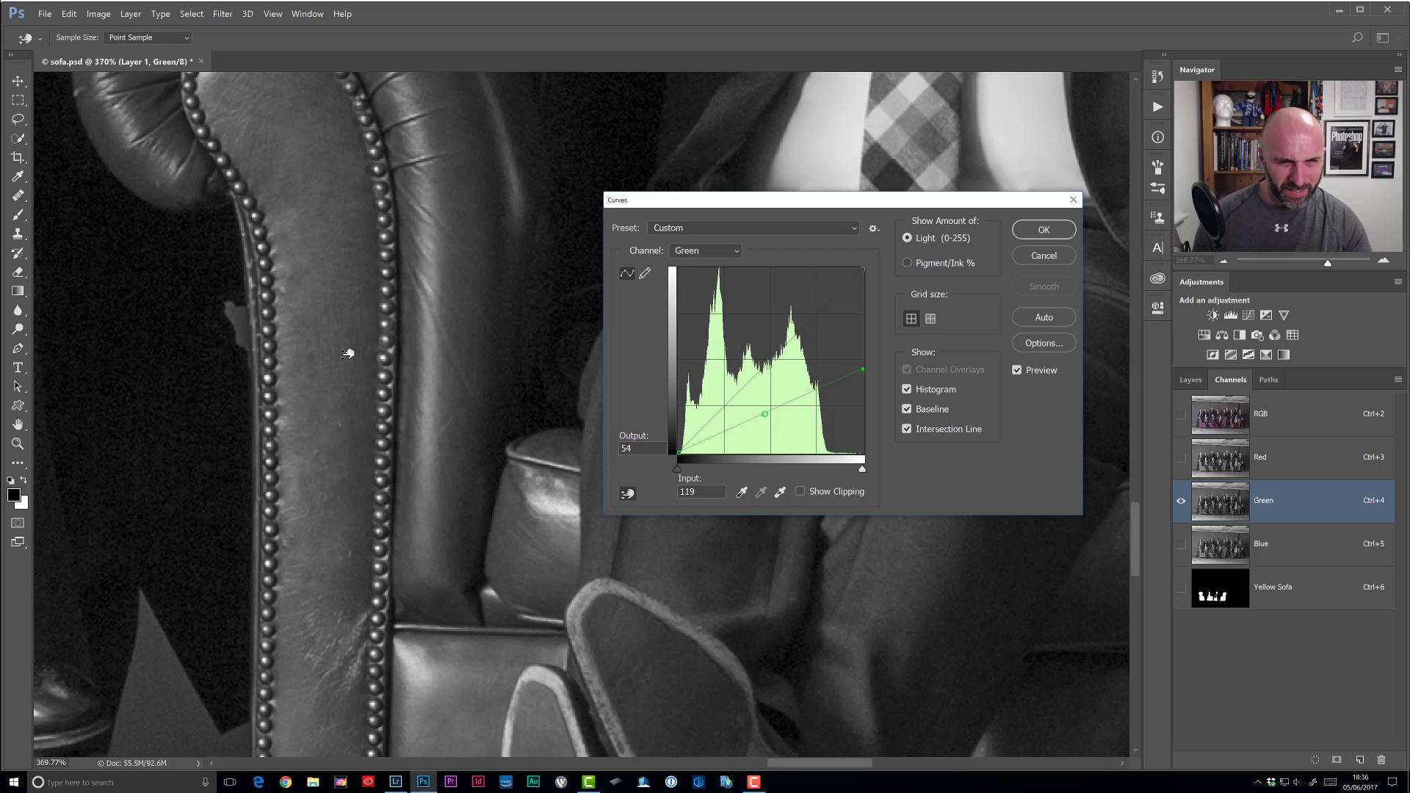
left_click(1027, 233)
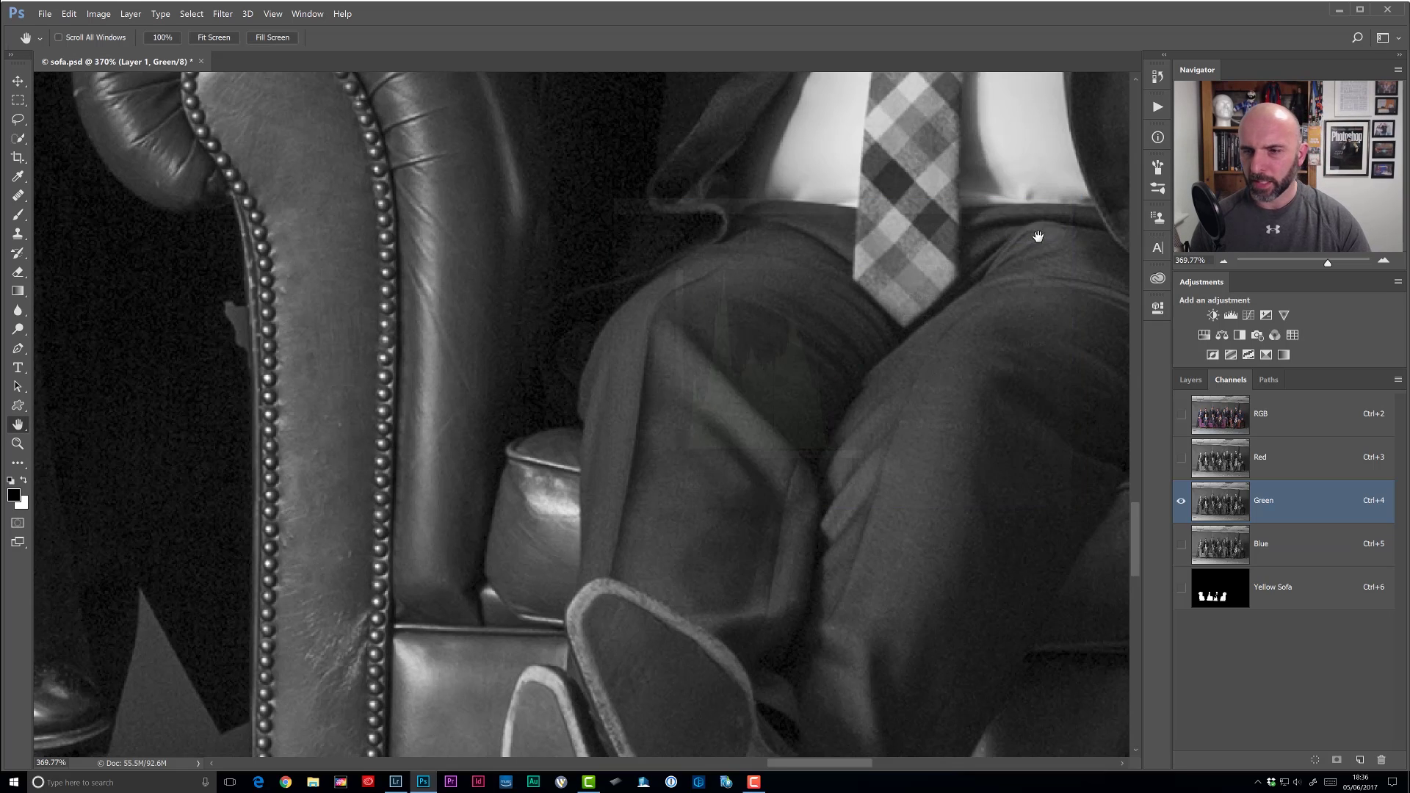
Step: Apply Curves to the Blue channel, lowering the white point until the swatch blends into the surrounding chair leather
left_click(1223, 535)
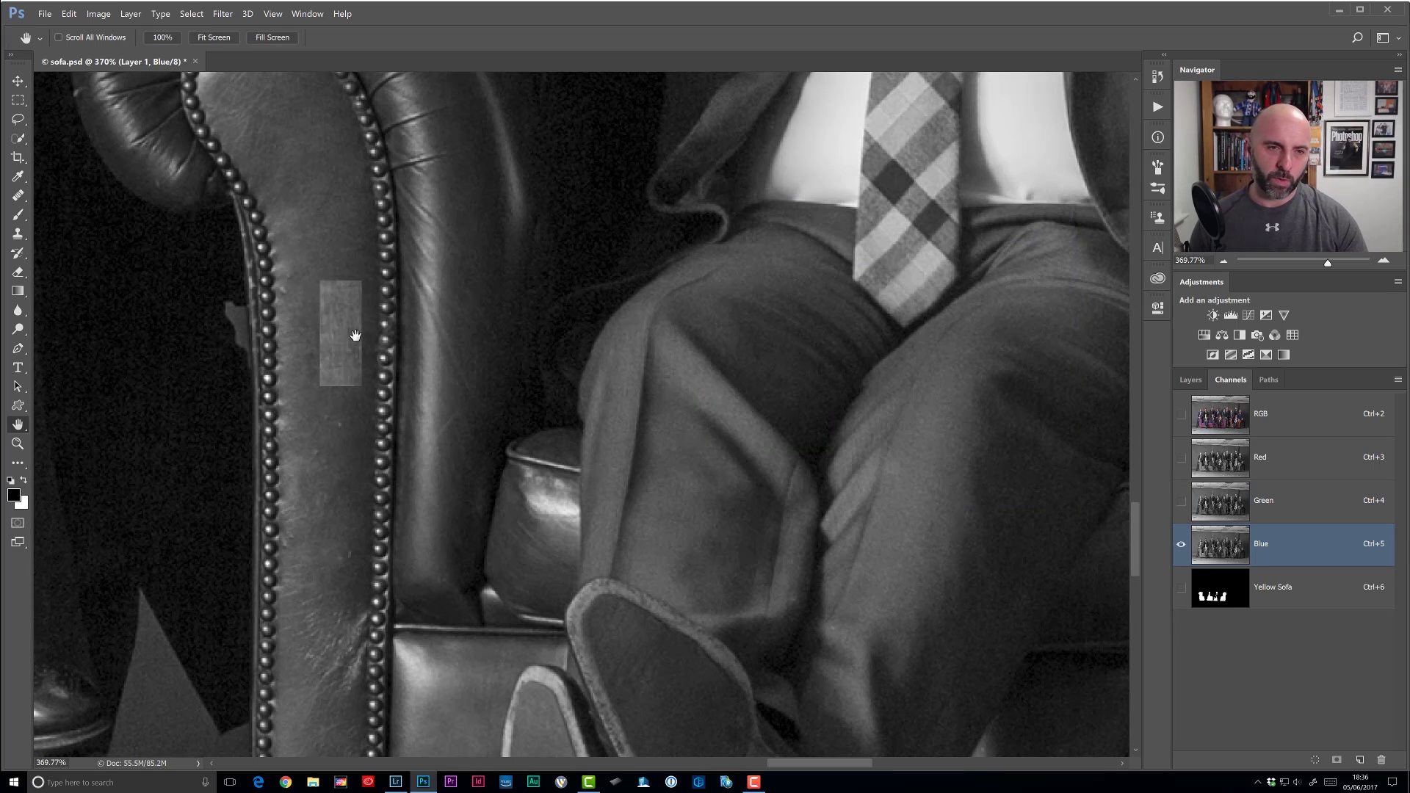
left_click(98, 14)
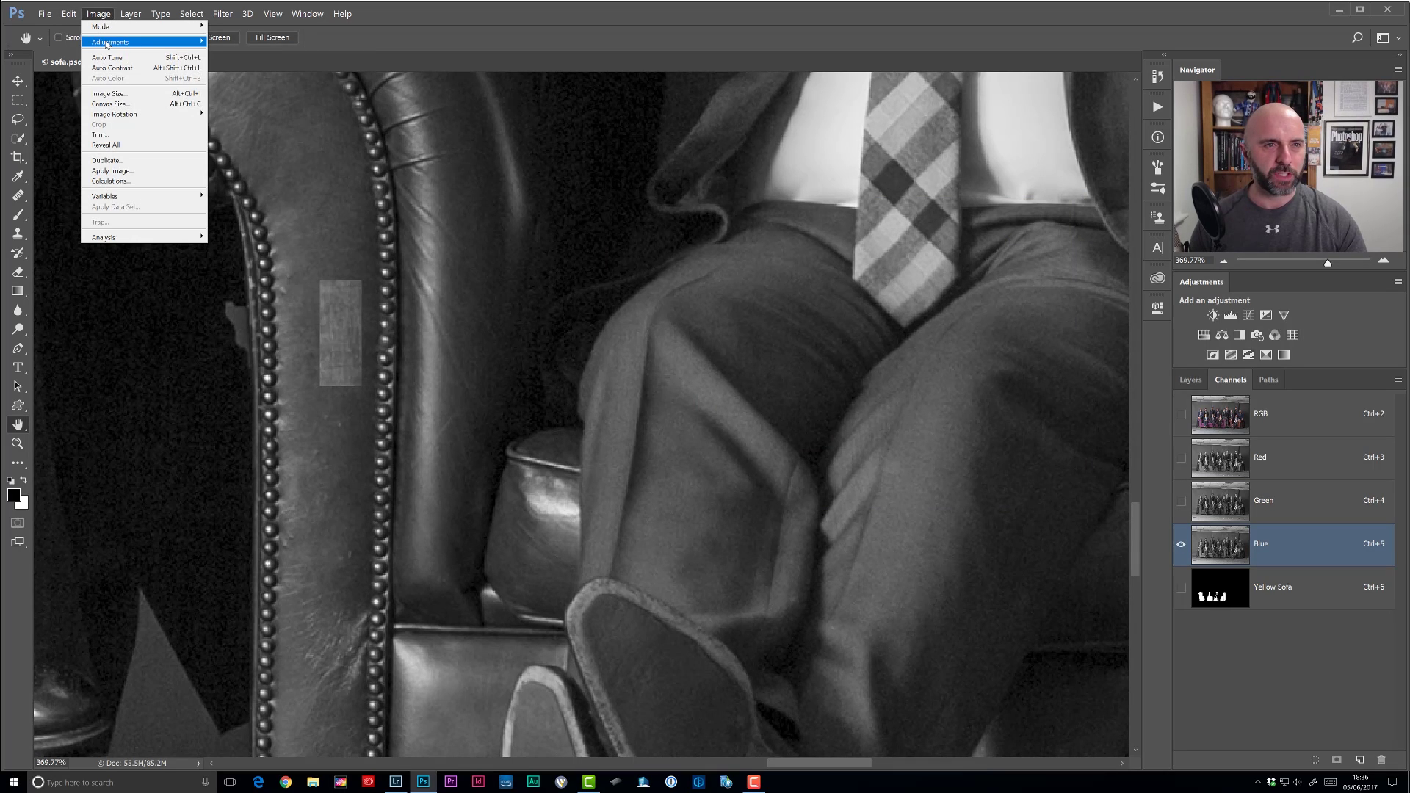
mouse_move(108, 43)
left_click(235, 67)
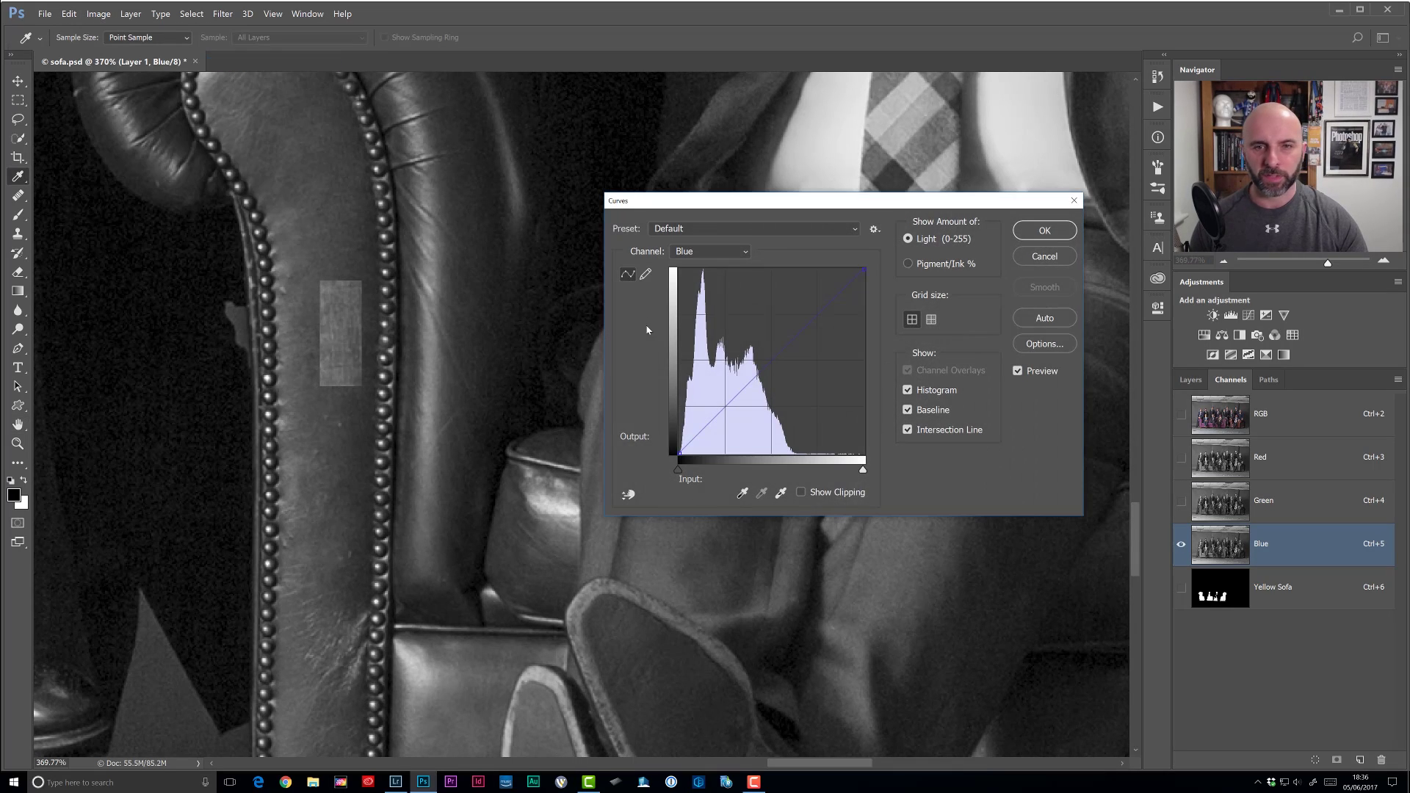
left_click(628, 495)
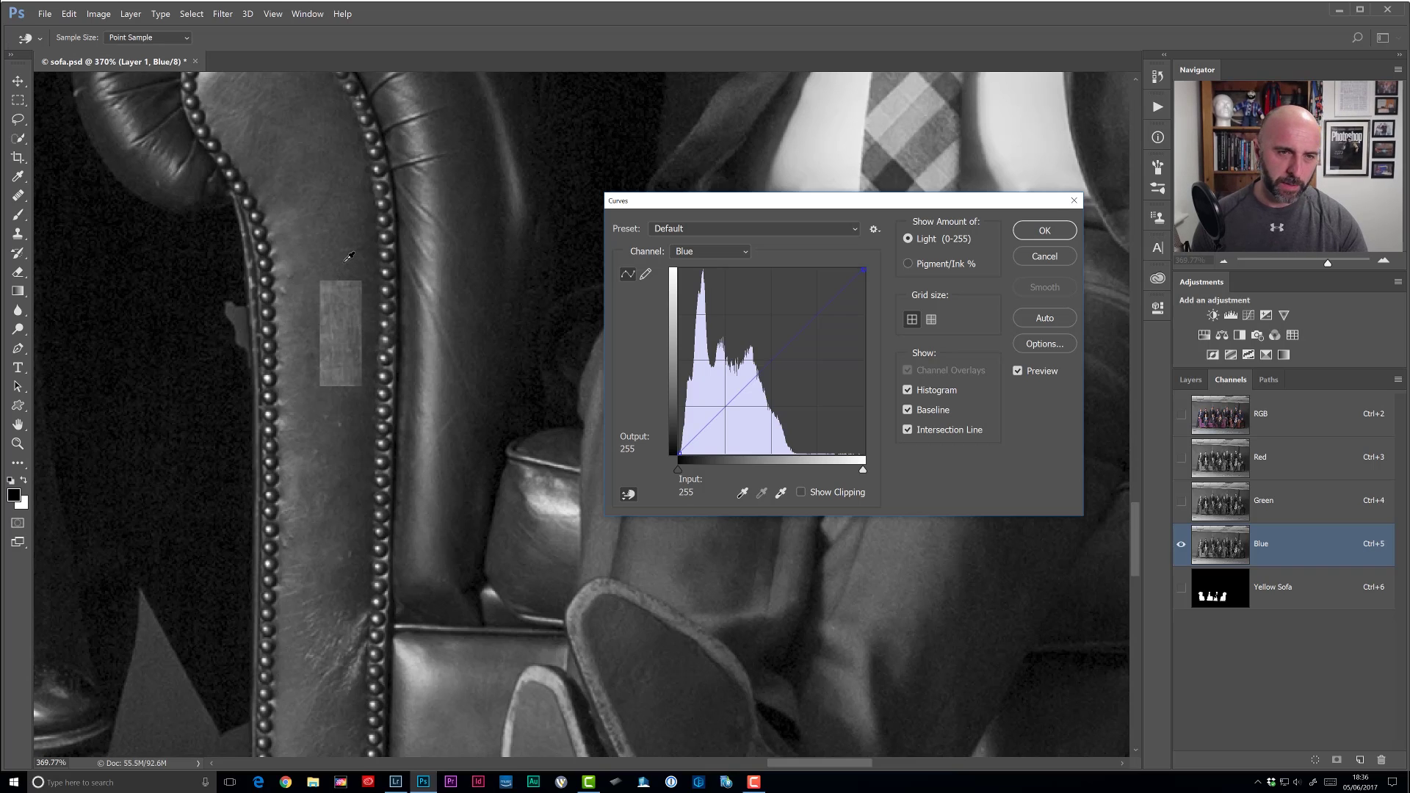
left_click_drag(349, 257, 347, 342)
left_click(1022, 232)
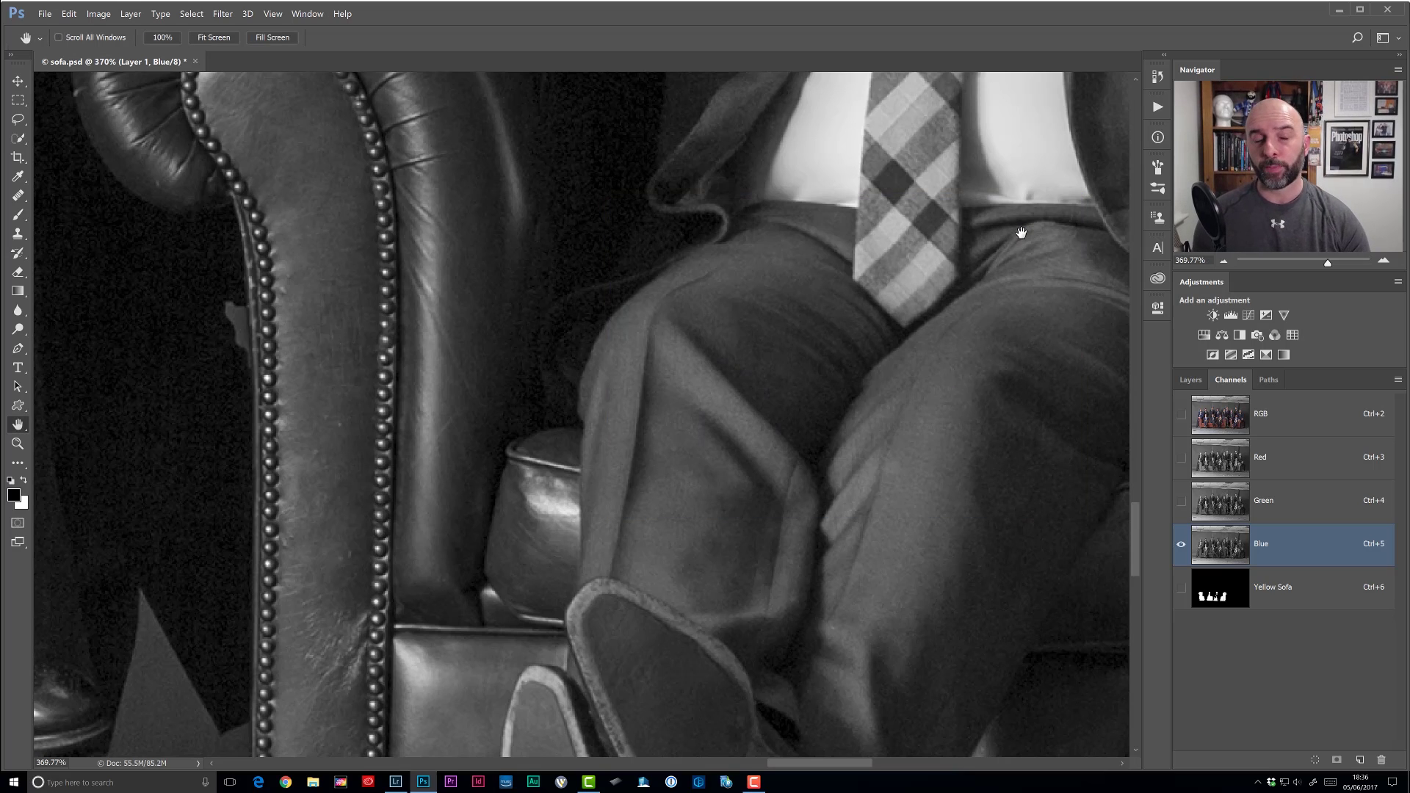
Step: Restore the full-colour RGB composite and the layer list, and view the recoloured sofa beside the chair
left_click(1222, 415)
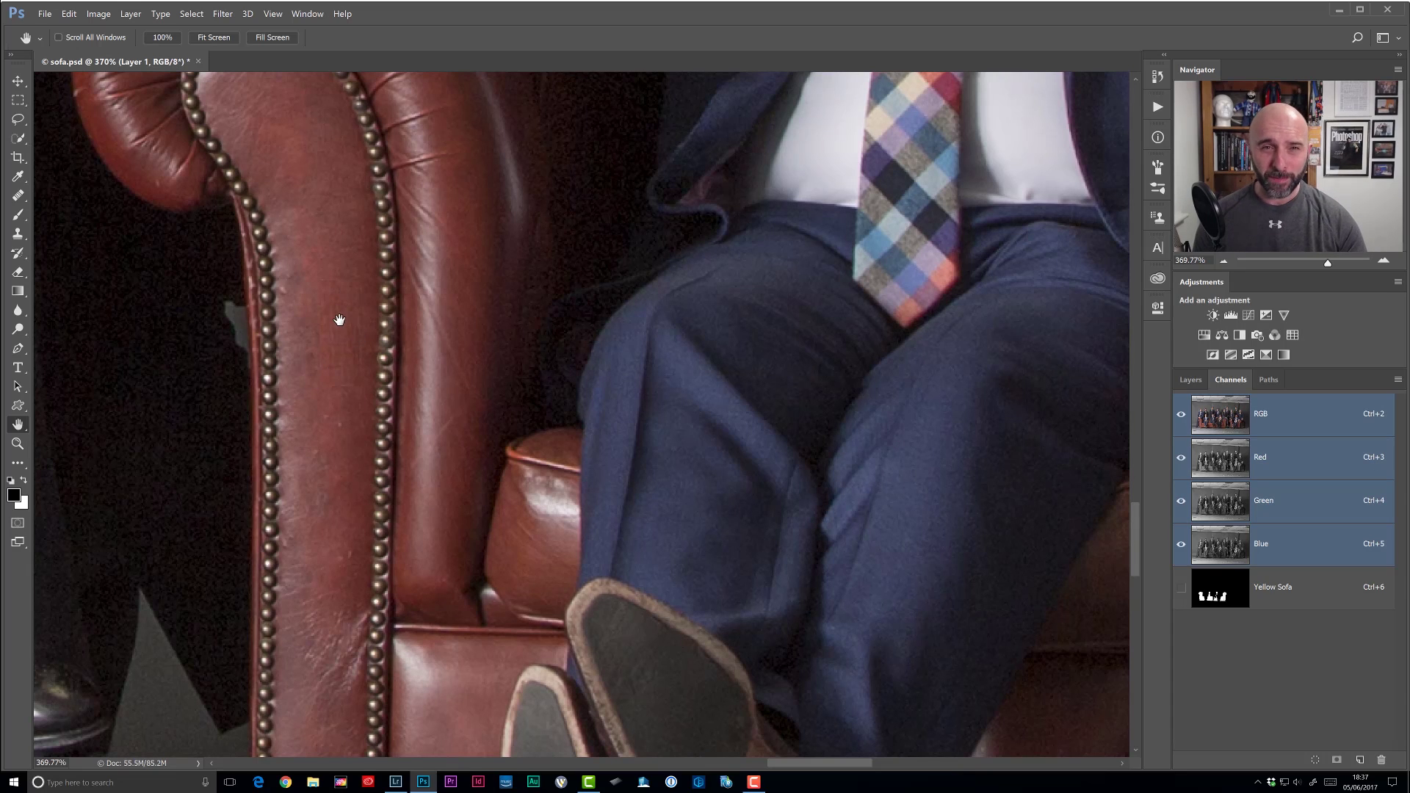
left_click(1185, 382)
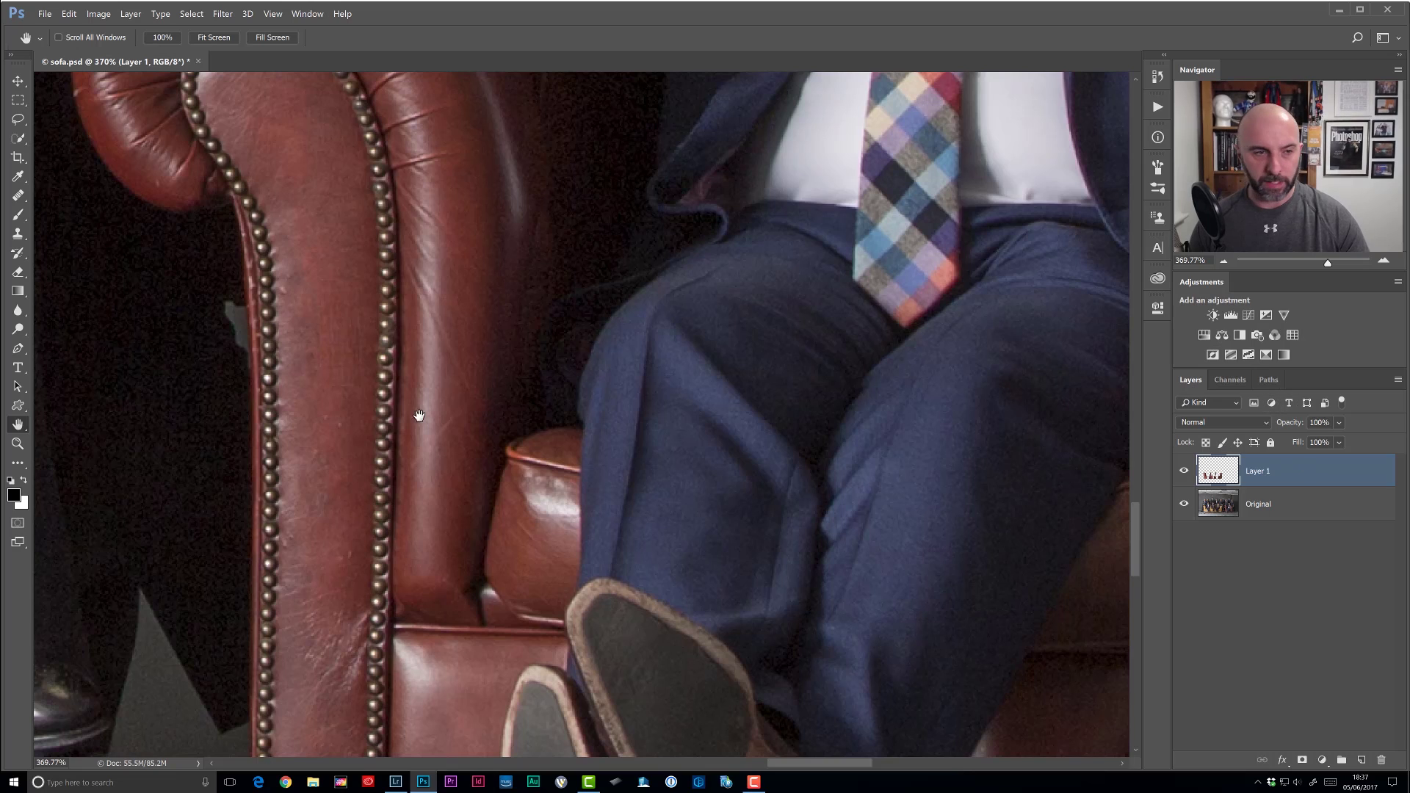
double_click(18, 425)
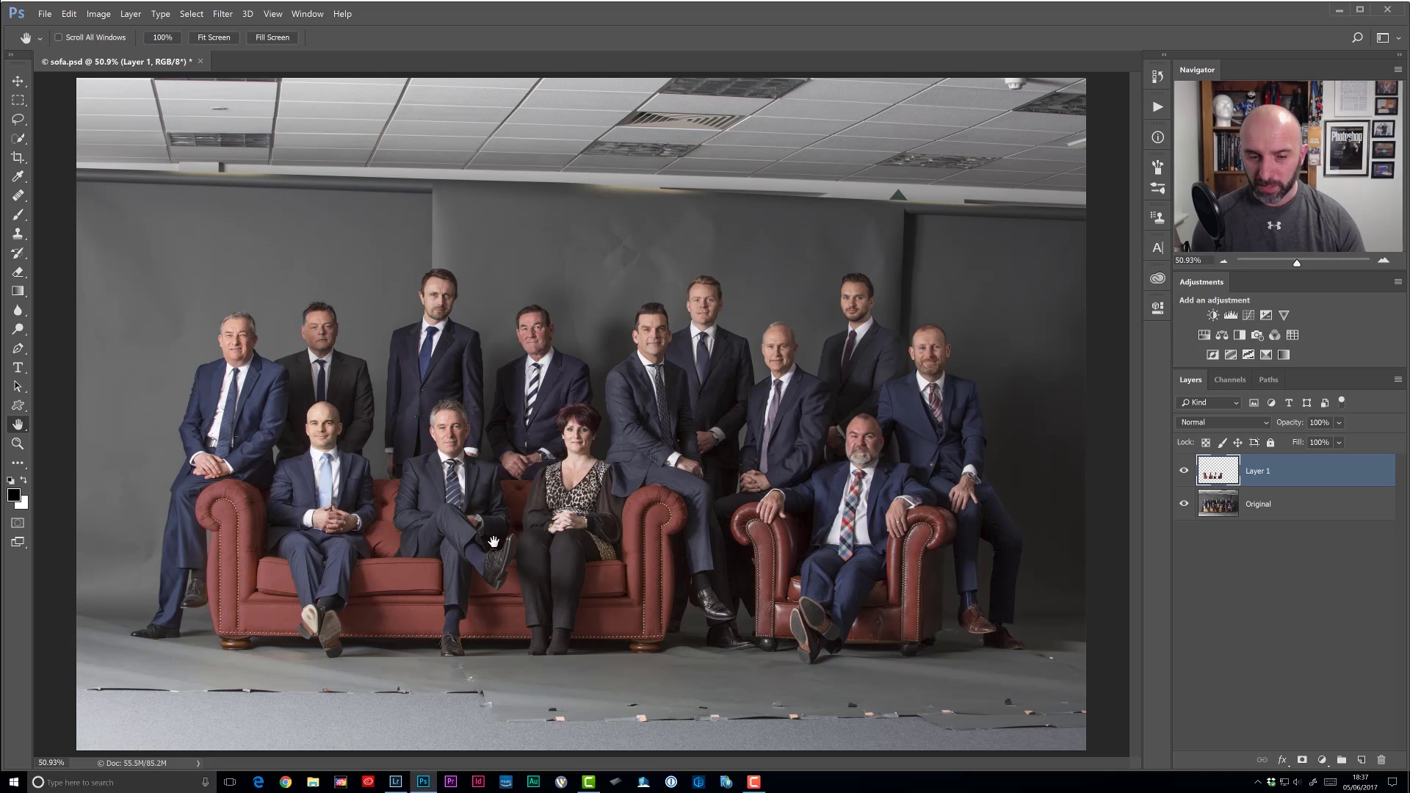
scroll(690, 554, "up", 3)
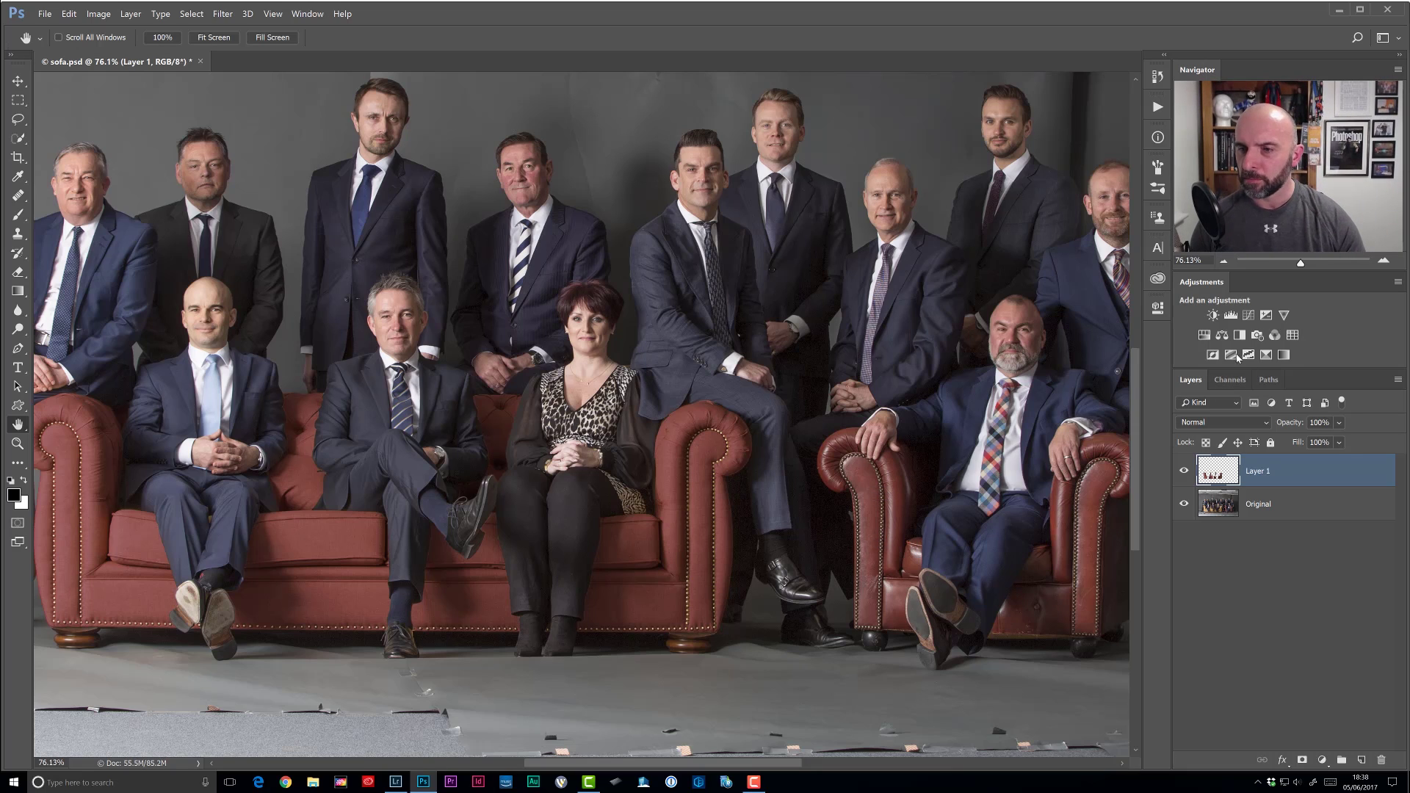
Step: Add a Curves adjustment layer clipped to Layer 1, darken its midtones from input 130 to output 121, and compare before and after
left_click(1249, 316)
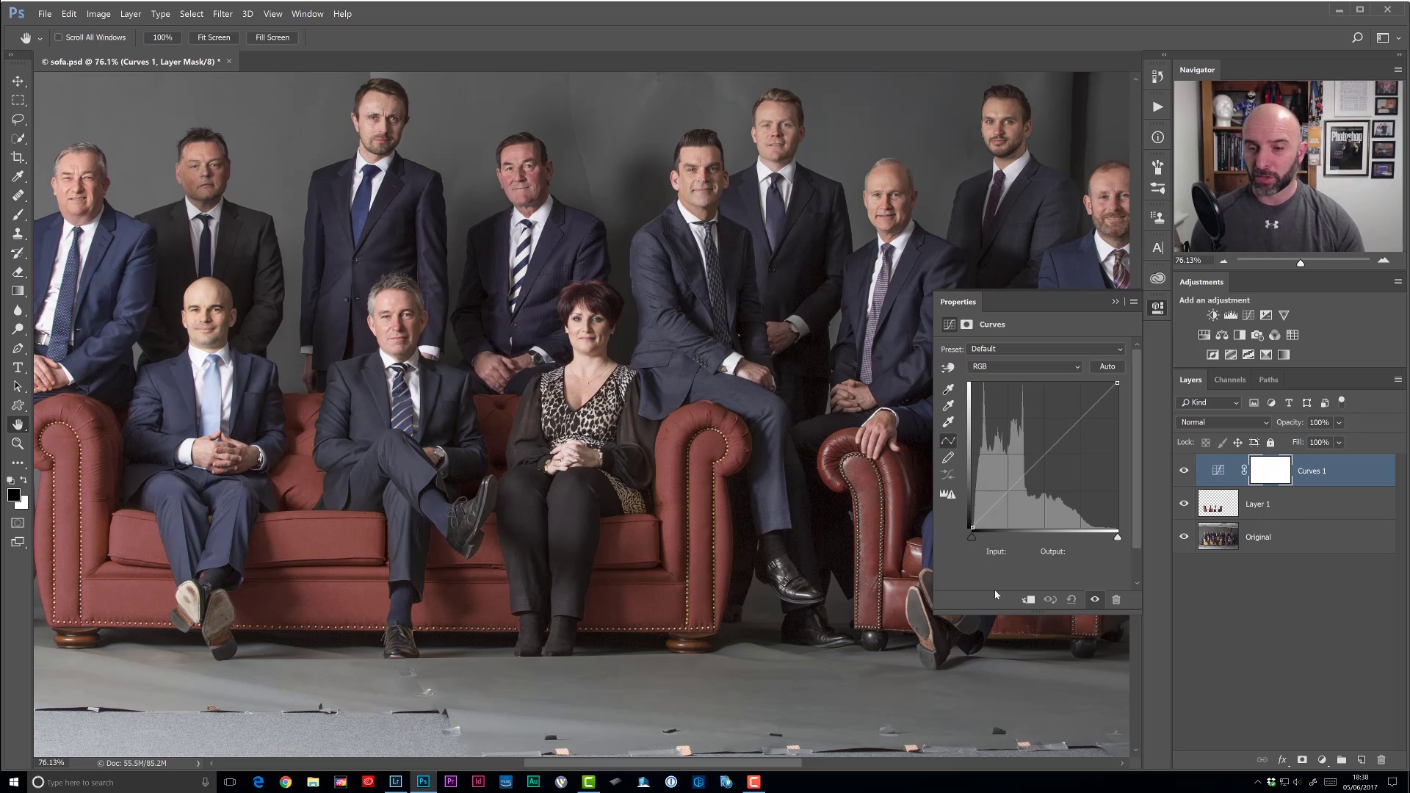
left_click(1029, 600)
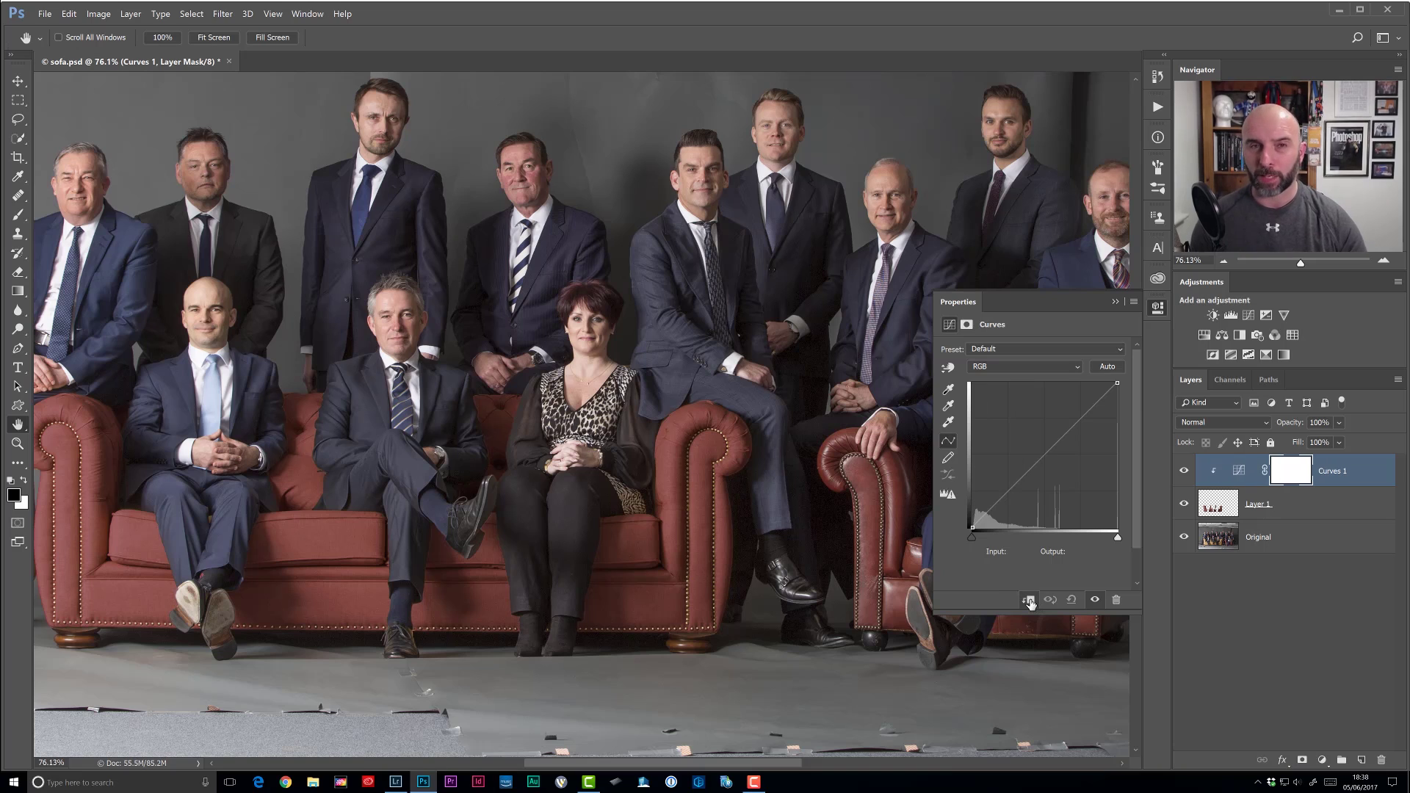
left_click(1044, 453)
left_click_drag(1044, 453, 1045, 459)
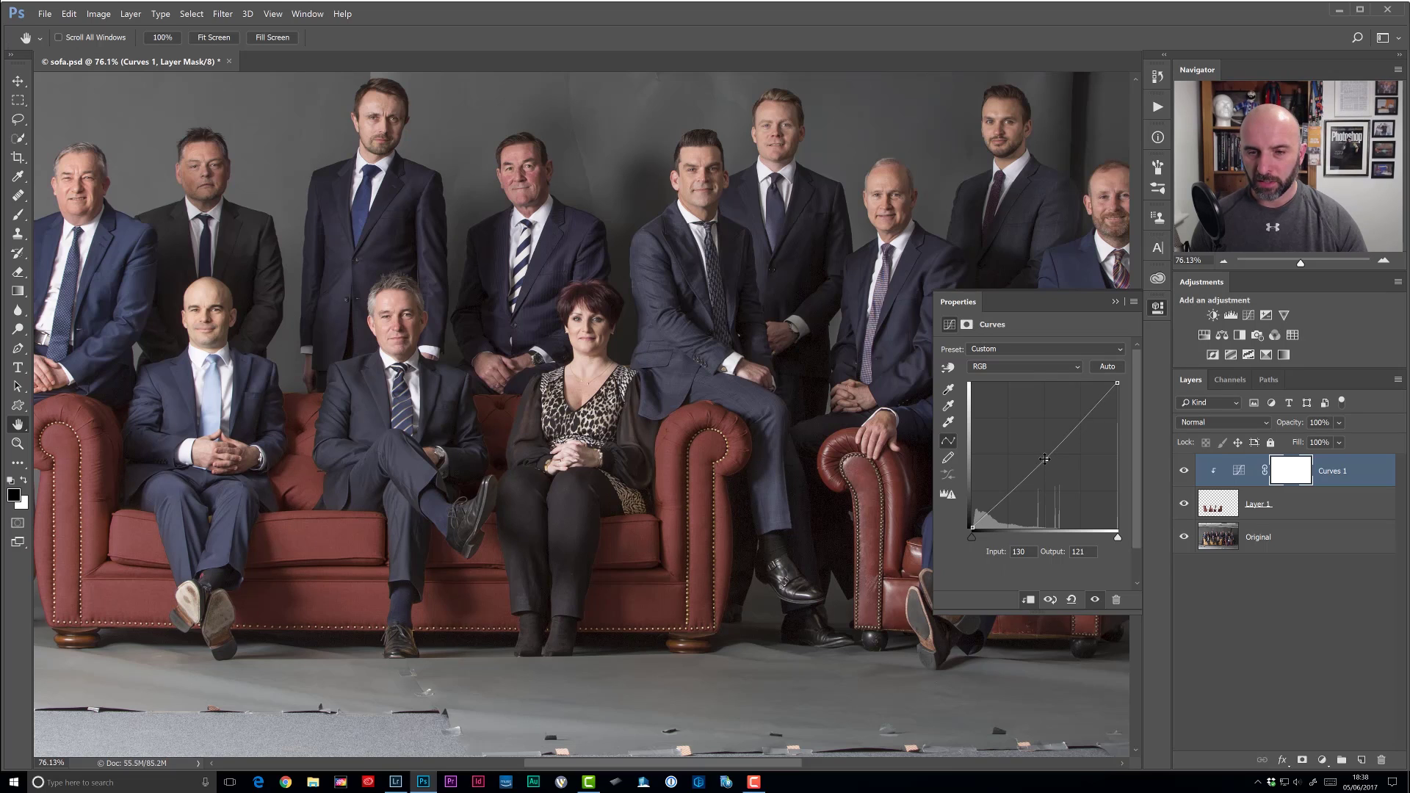
left_click(1095, 600)
left_click(1095, 601)
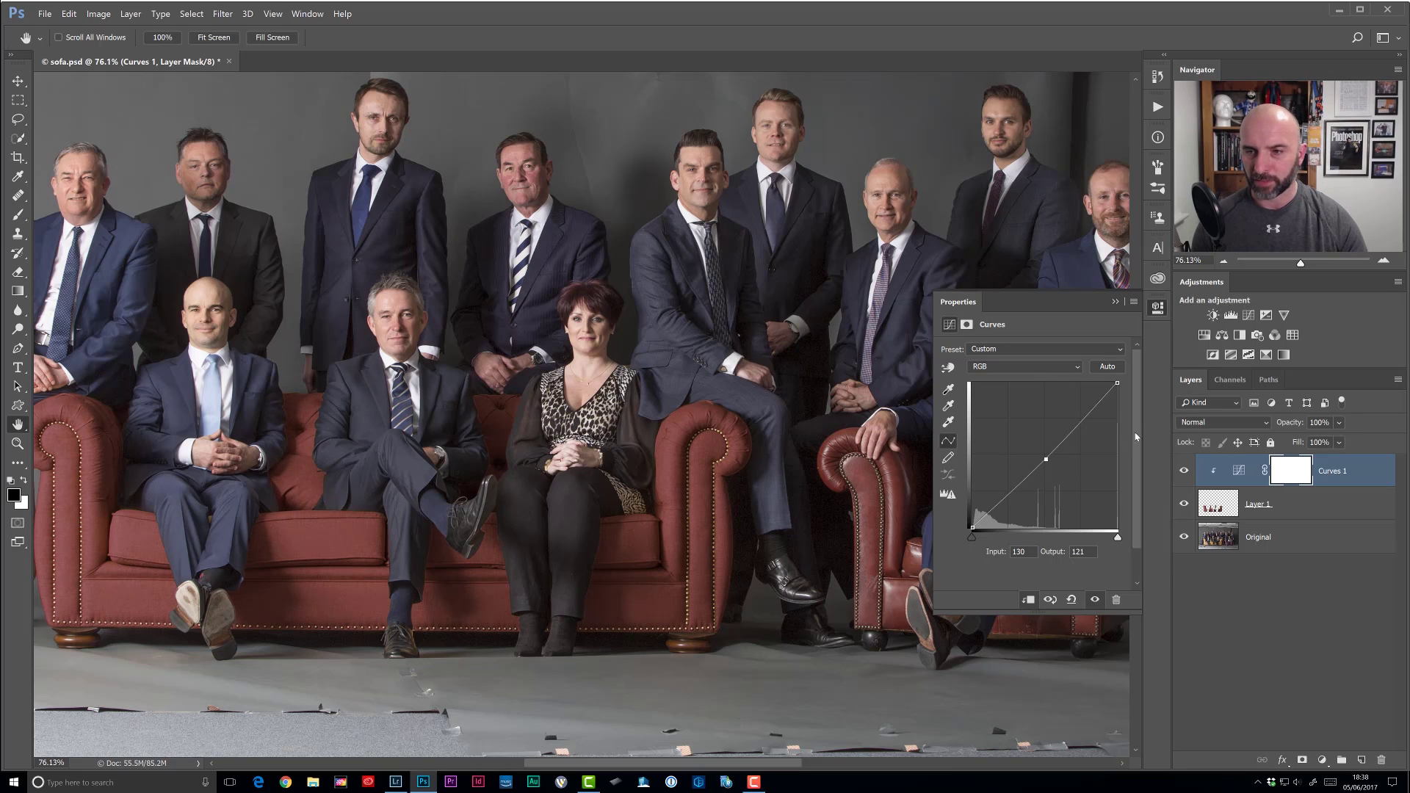
left_click(1159, 308)
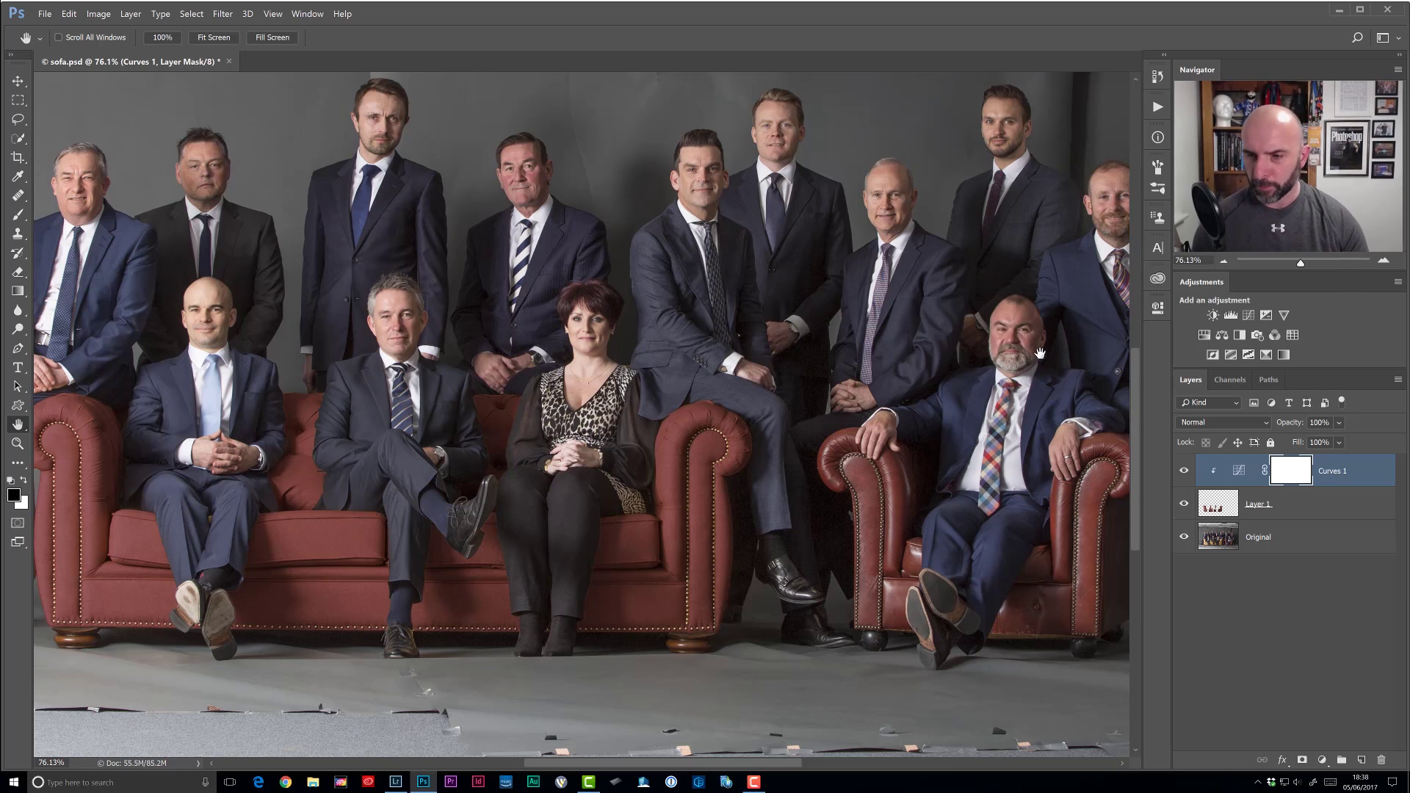
Step: Erase the leftover fabric swatch on the front of the chair's arm from Layer 1
left_click(1218, 505)
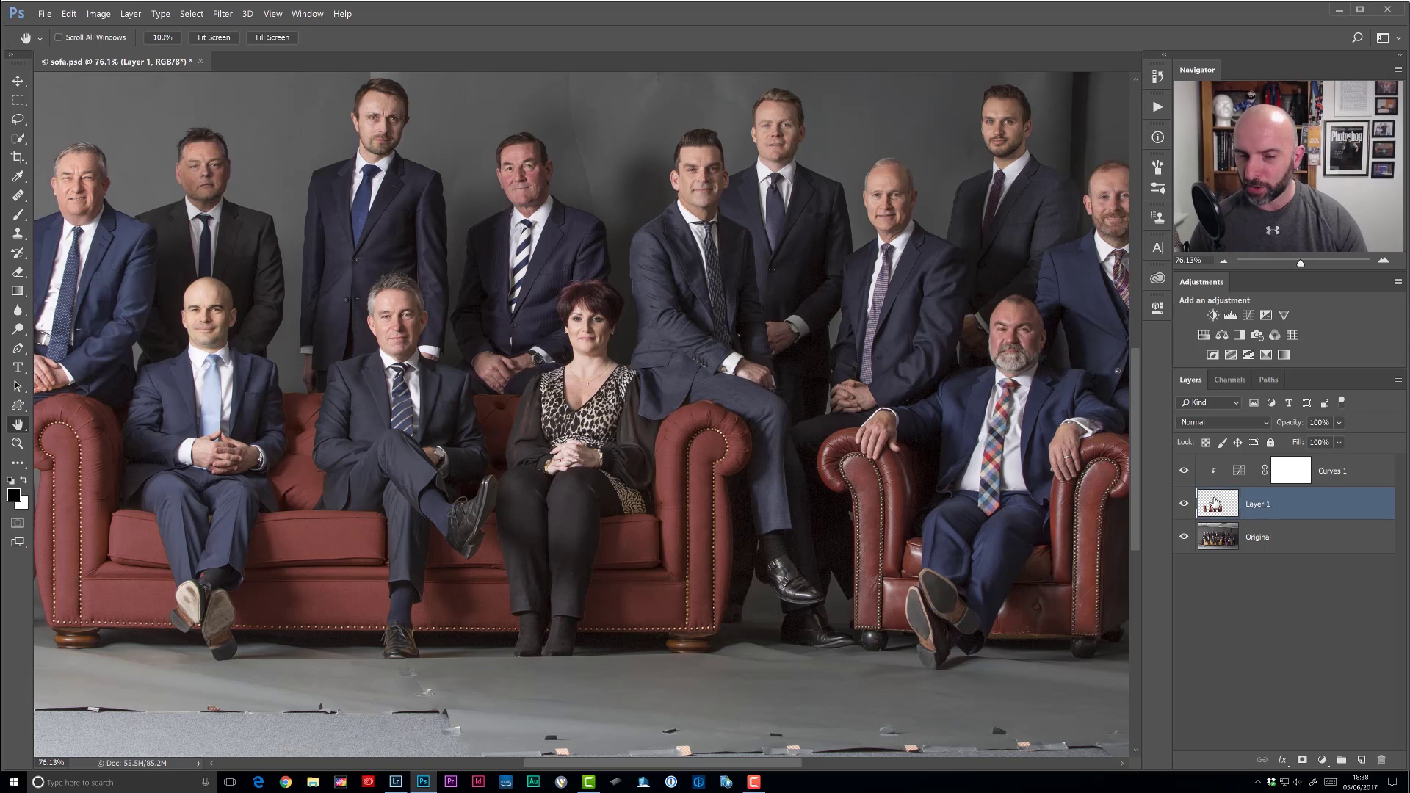
left_click_drag(958, 520, 958, 519)
left_click_drag(818, 620, 708, 498)
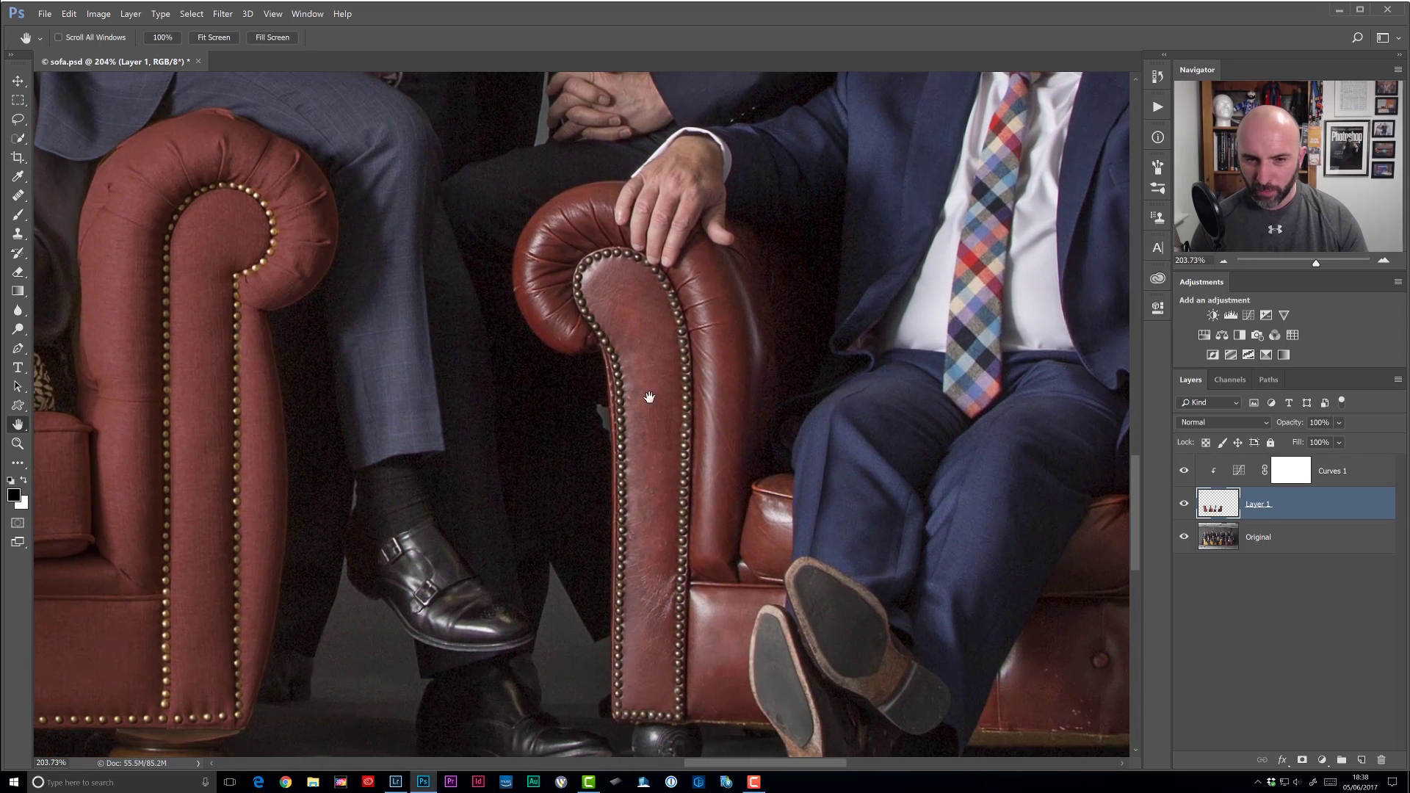
key("e")
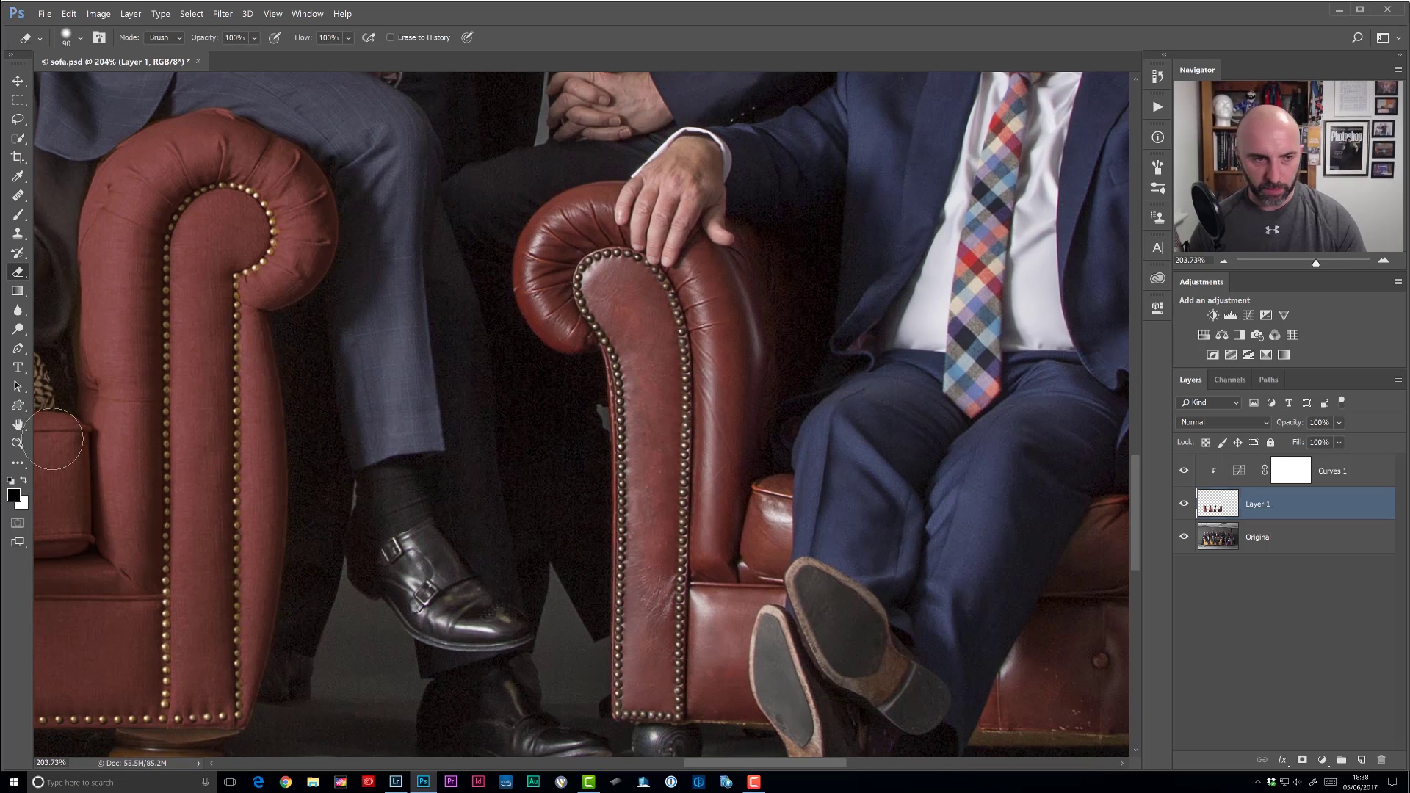
double_click(18, 424)
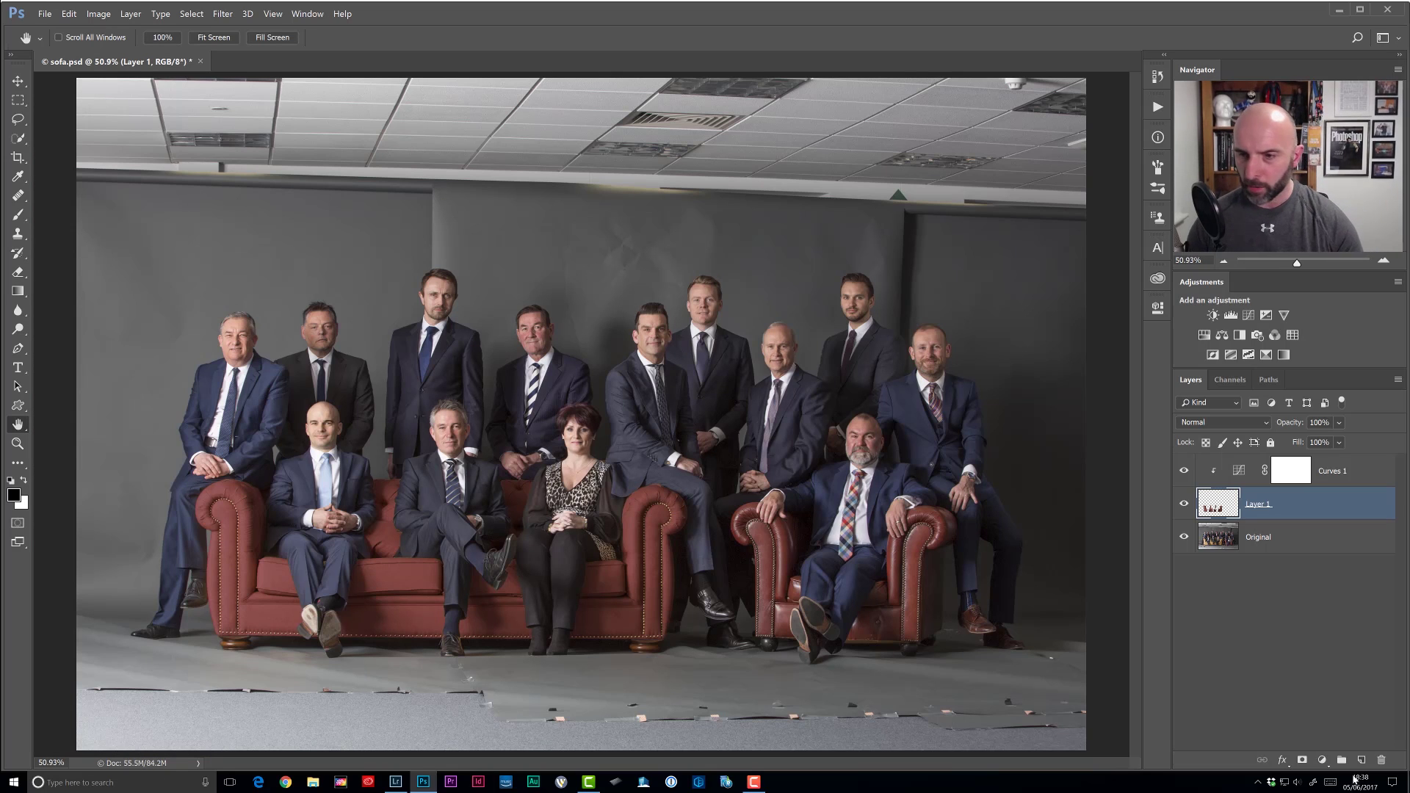
Step: Stamp all visible layers into a new layer above Curves 1 and open it in the Filter Gallery
left_click(1229, 465)
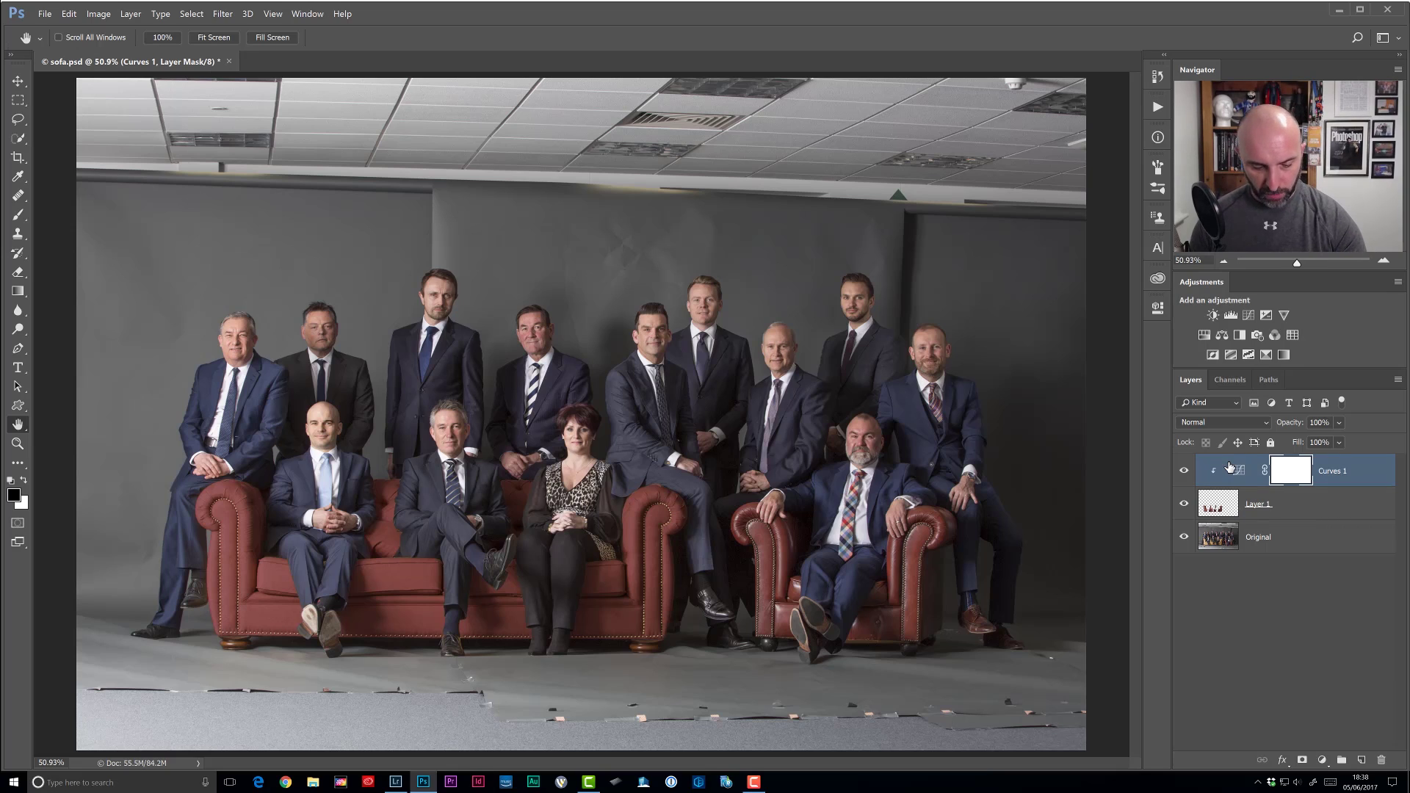
key("ctrl+alt+shift+e")
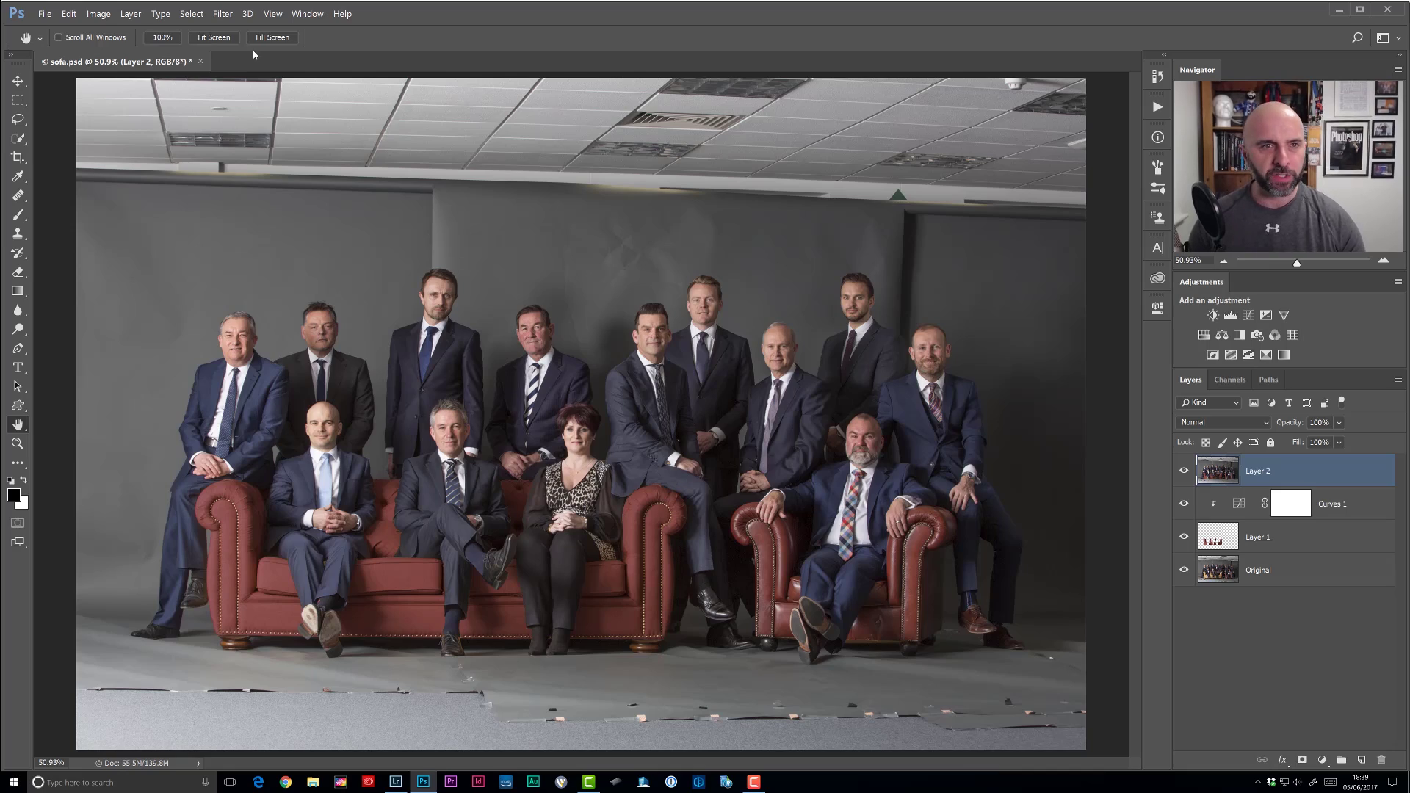
left_click(234, 16)
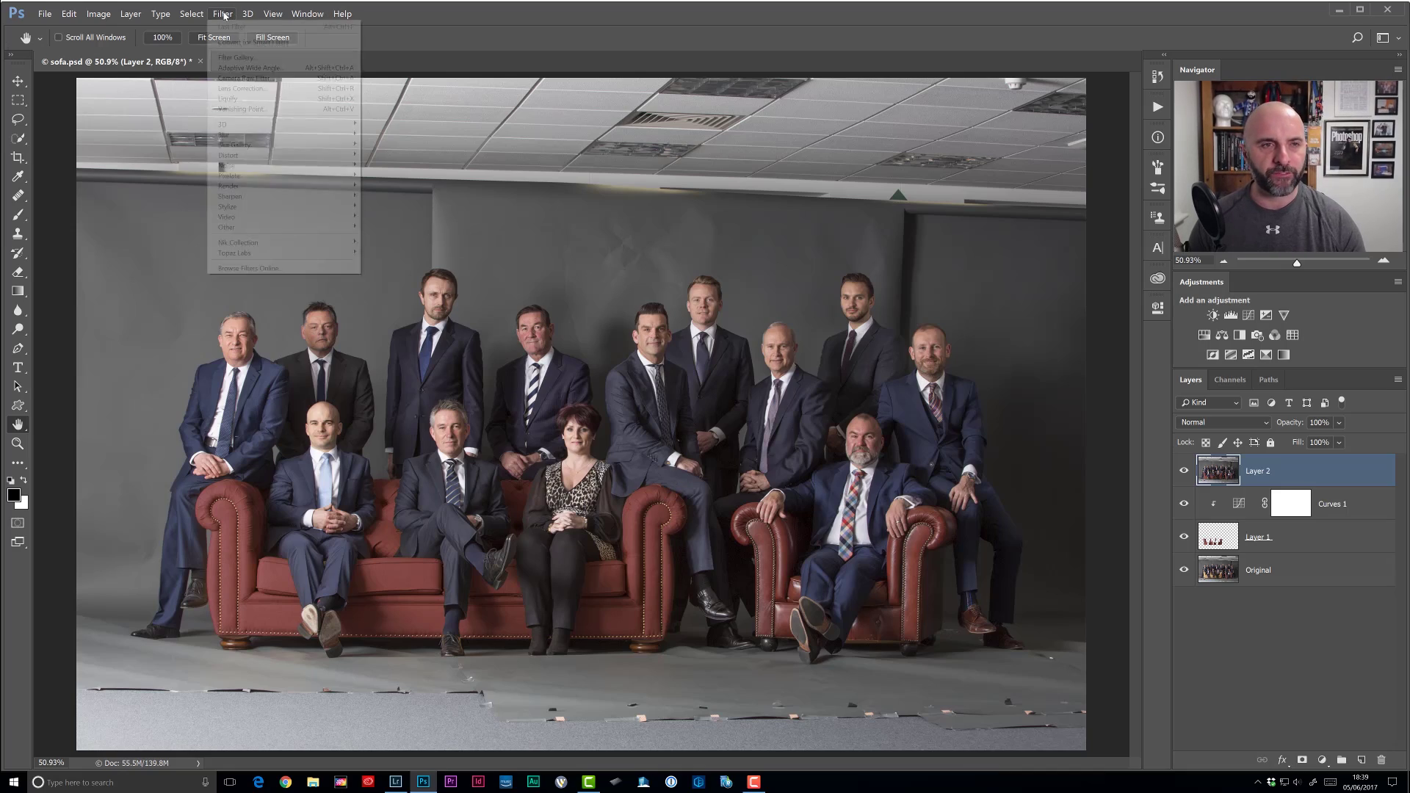
left_click(240, 59)
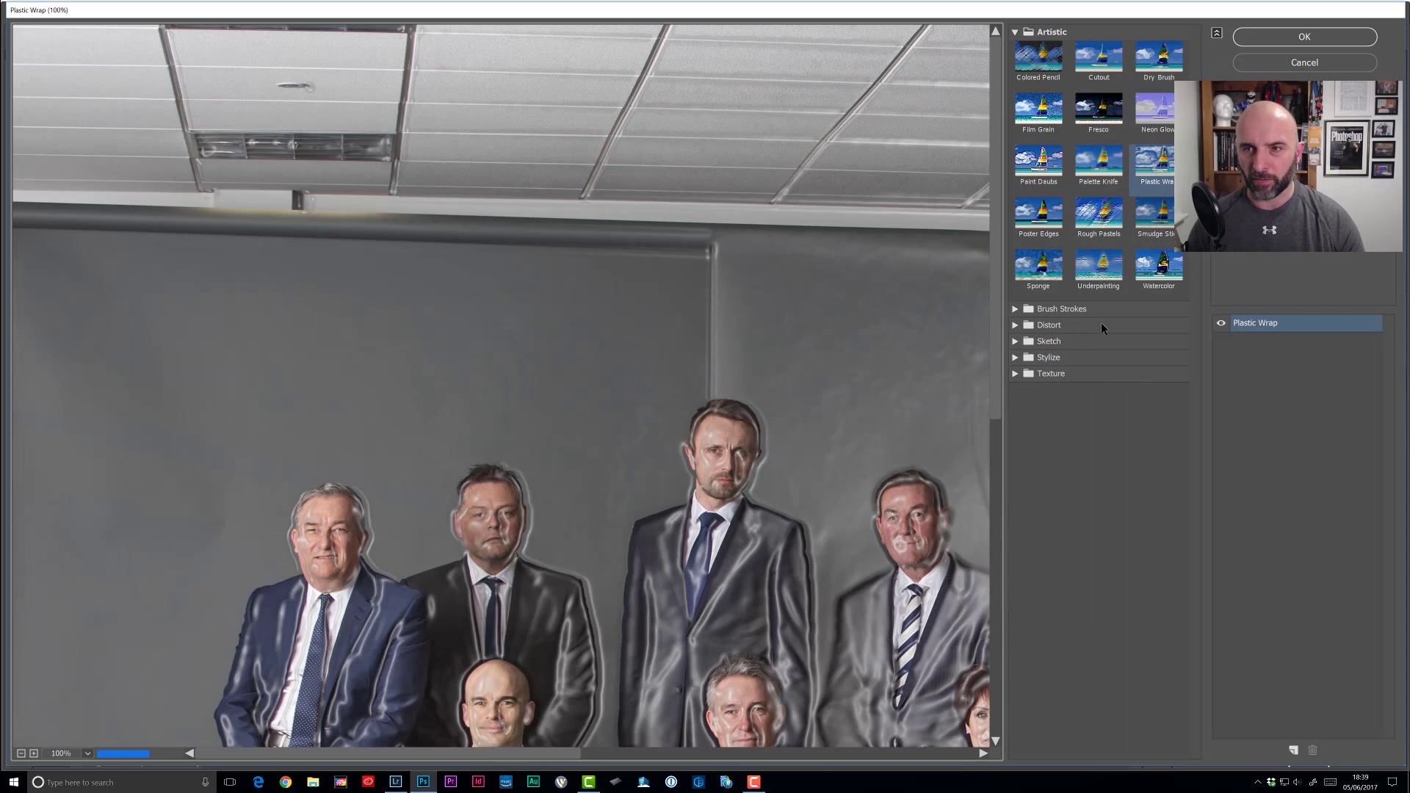
Step: Apply the Plastic Wrap filter with Highlight Strength 11, Detail 2 and Smoothness 13, judging the effect on the sofa arm
left_click(1040, 32)
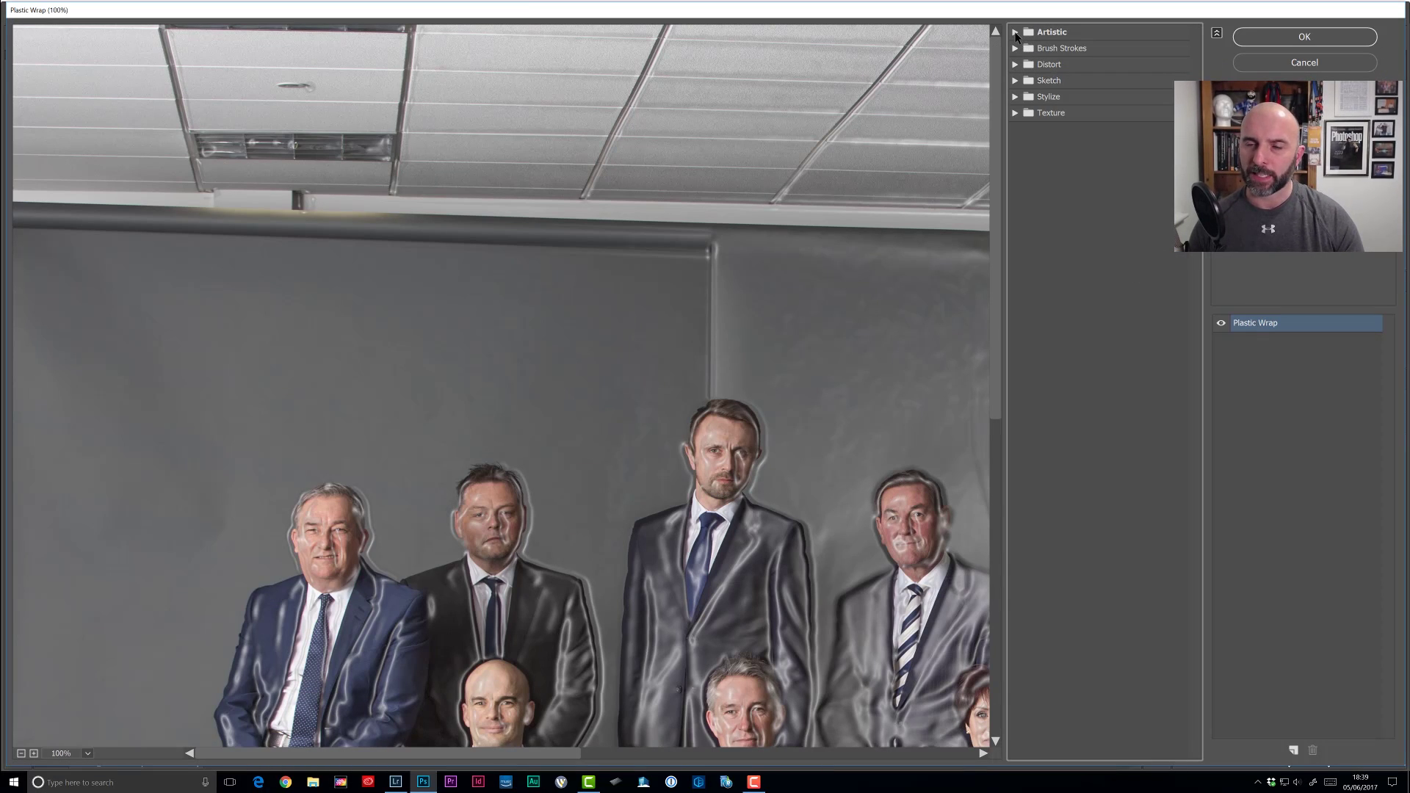
left_click(1051, 34)
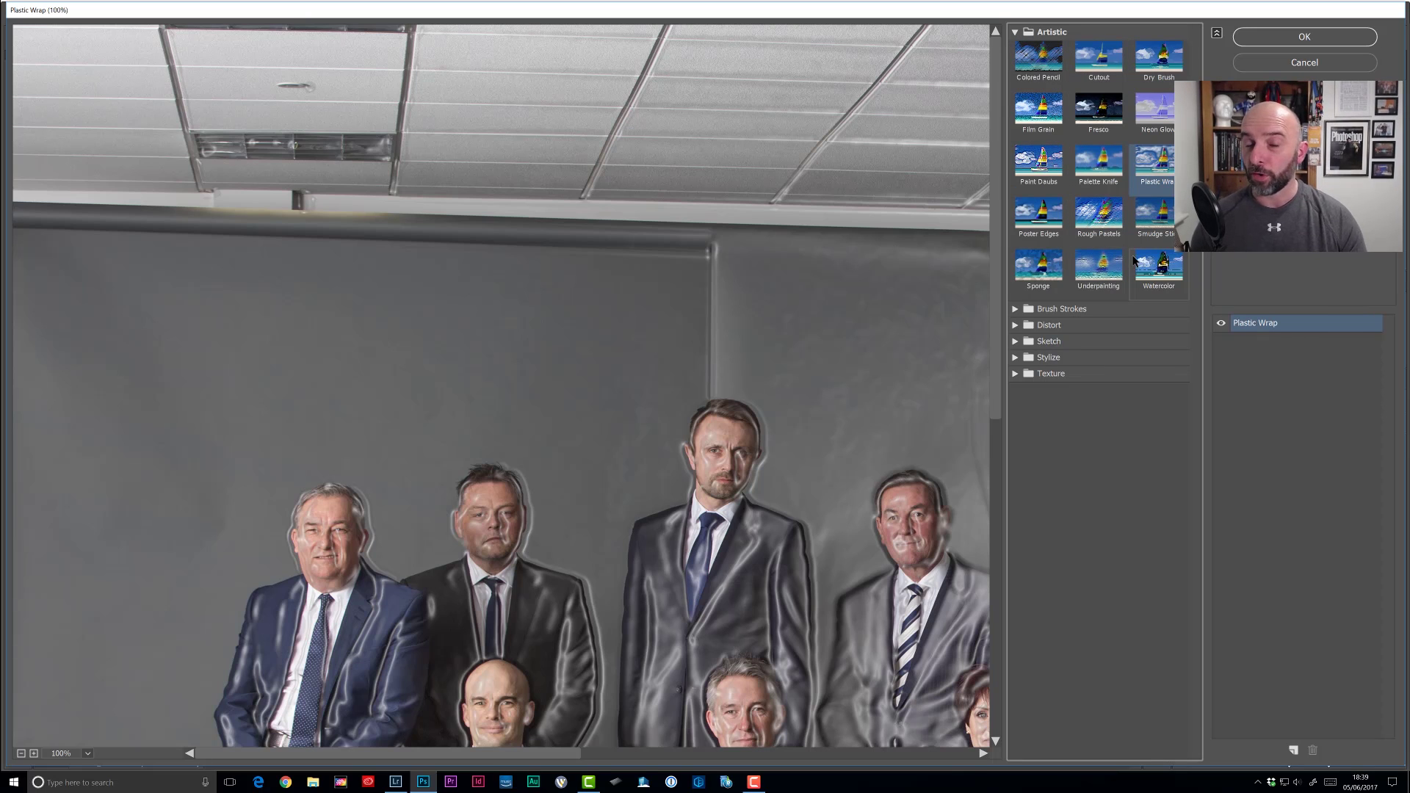
left_click_drag(815, 662, 441, 362)
left_click_drag(658, 605, 299, 354)
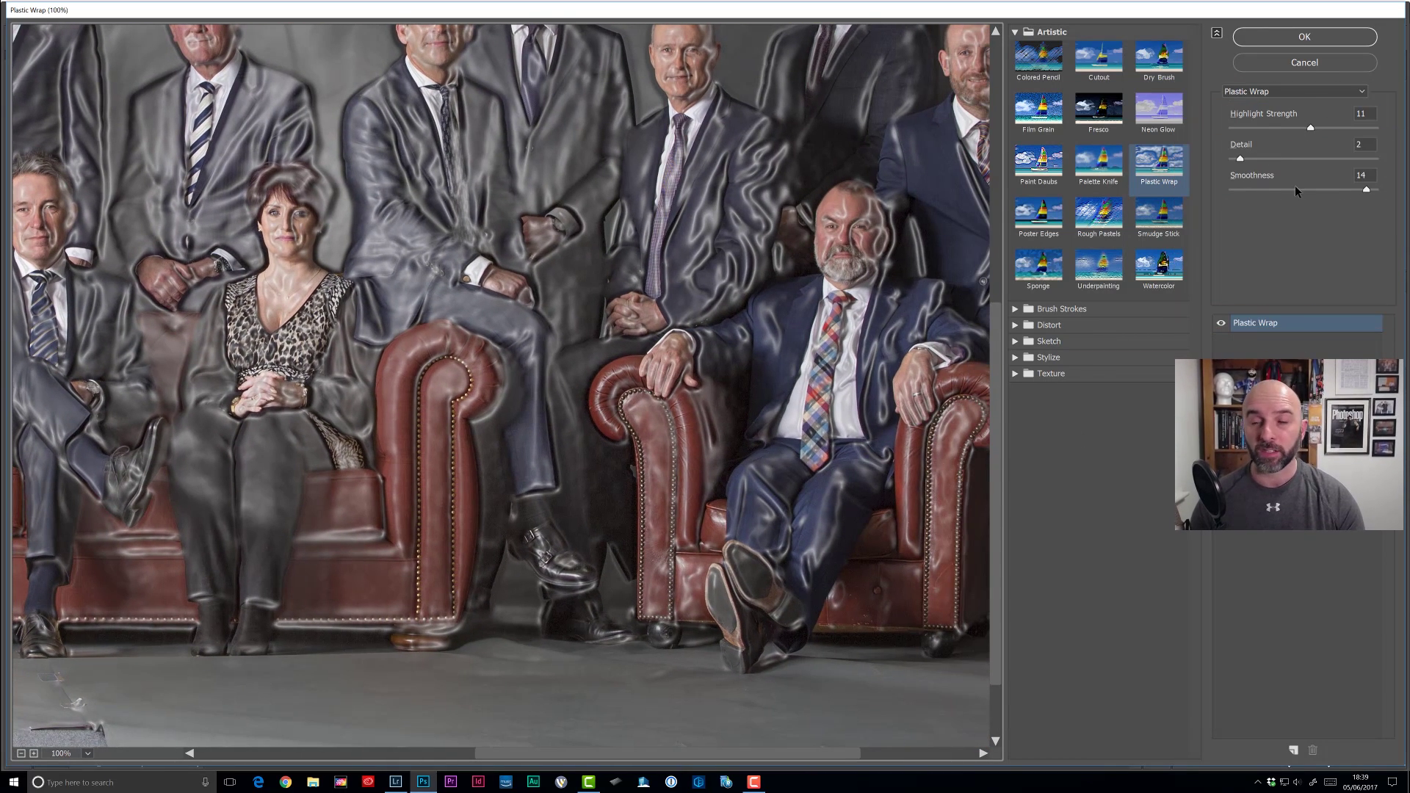
left_click_drag(1364, 190, 1371, 190)
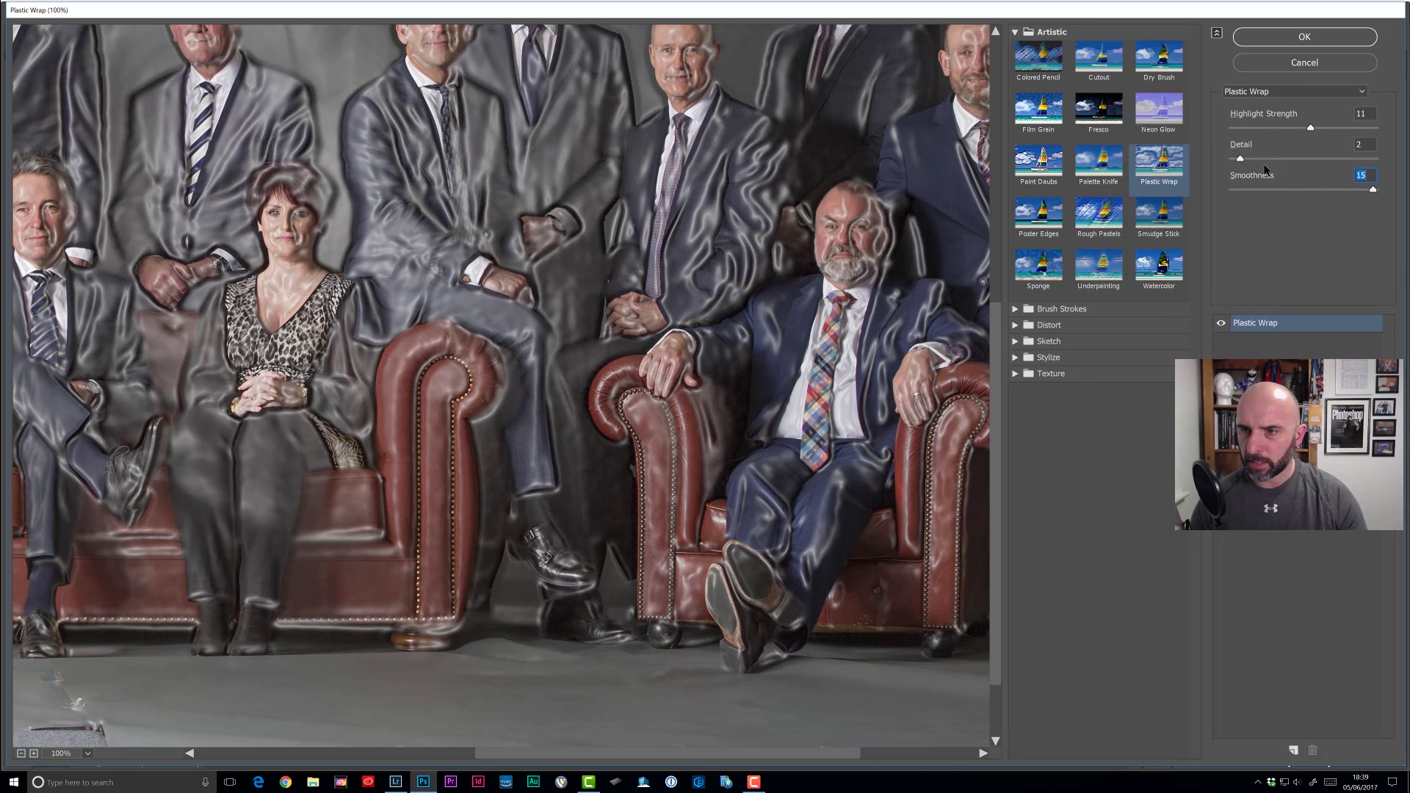
left_click_drag(1372, 190, 1355, 190)
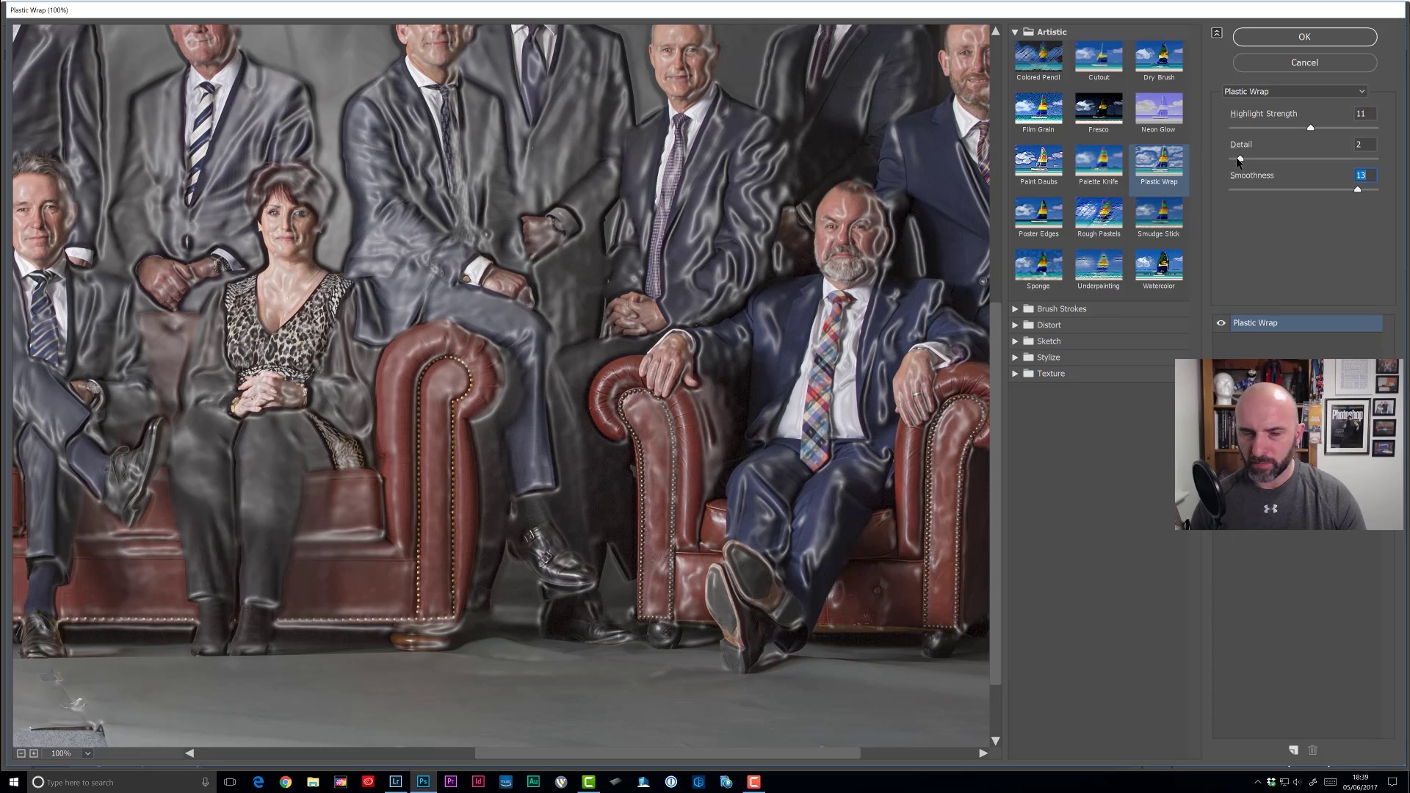
left_click(1298, 41)
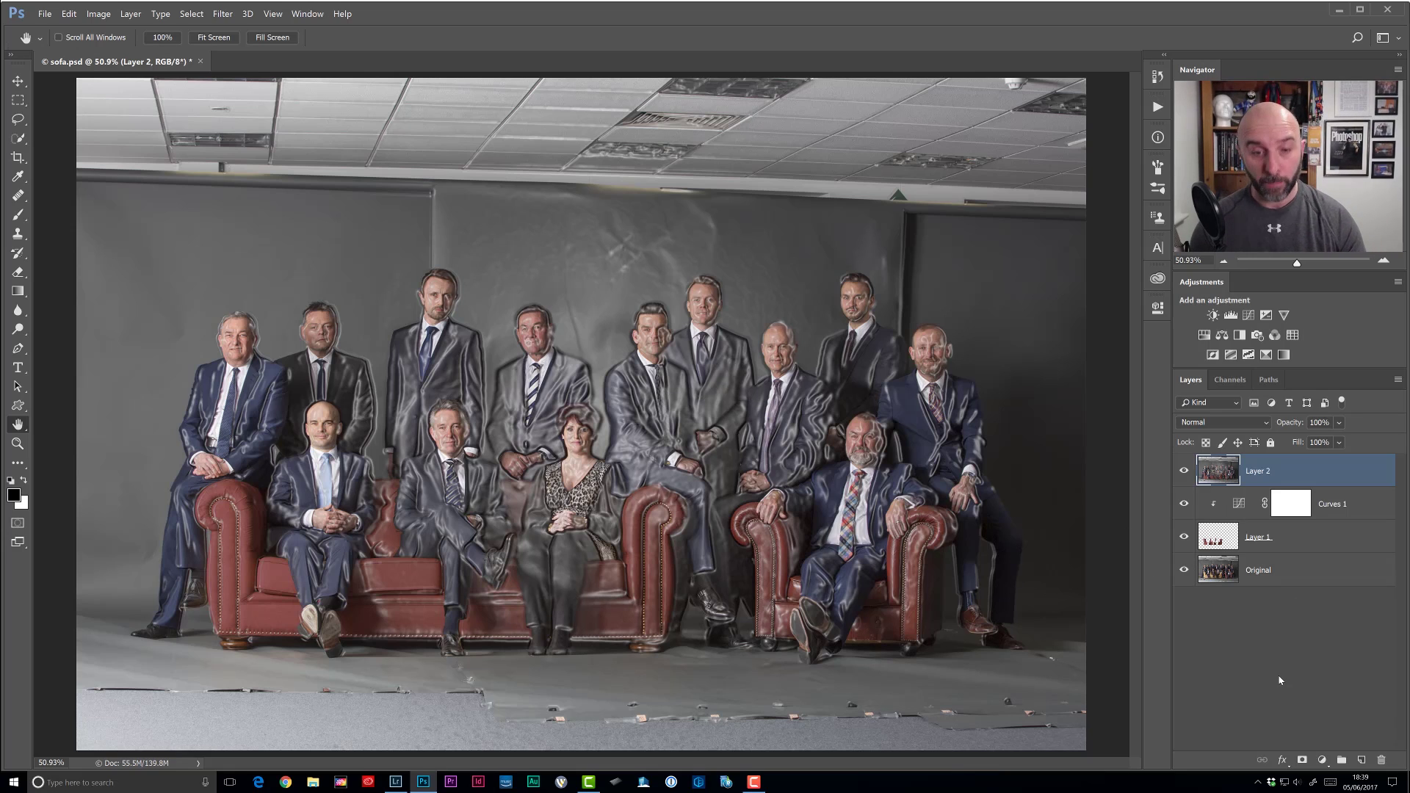
Step: Hide the plastic-wrapped Layer 2 behind a black layer mask and make white the foreground colour for painting
left_click(1302, 760, "alt")
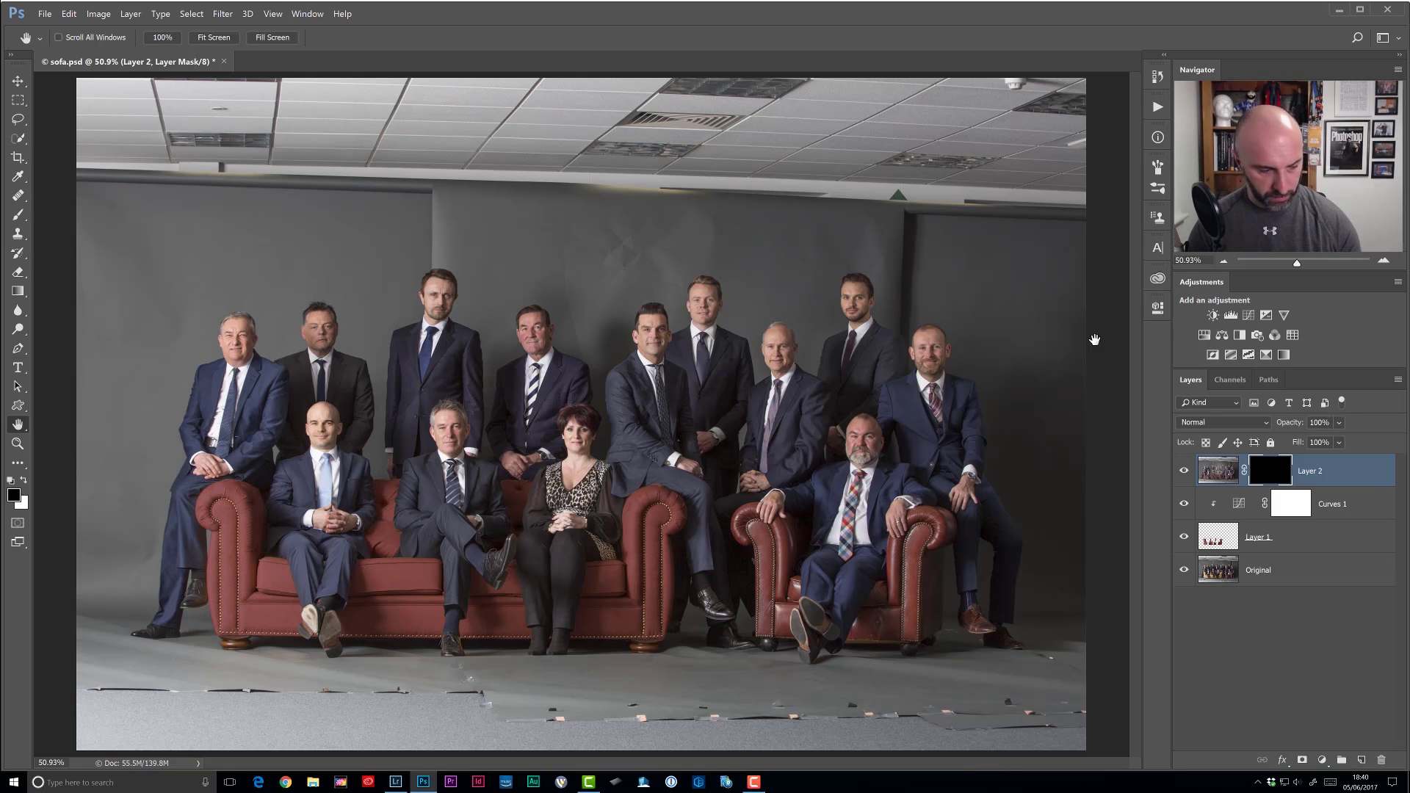
mouse_move(652, 543)
left_mouse_down()
mouse_move(570, 443)
mouse_move(561, 466)
left_mouse_up()
key("x")
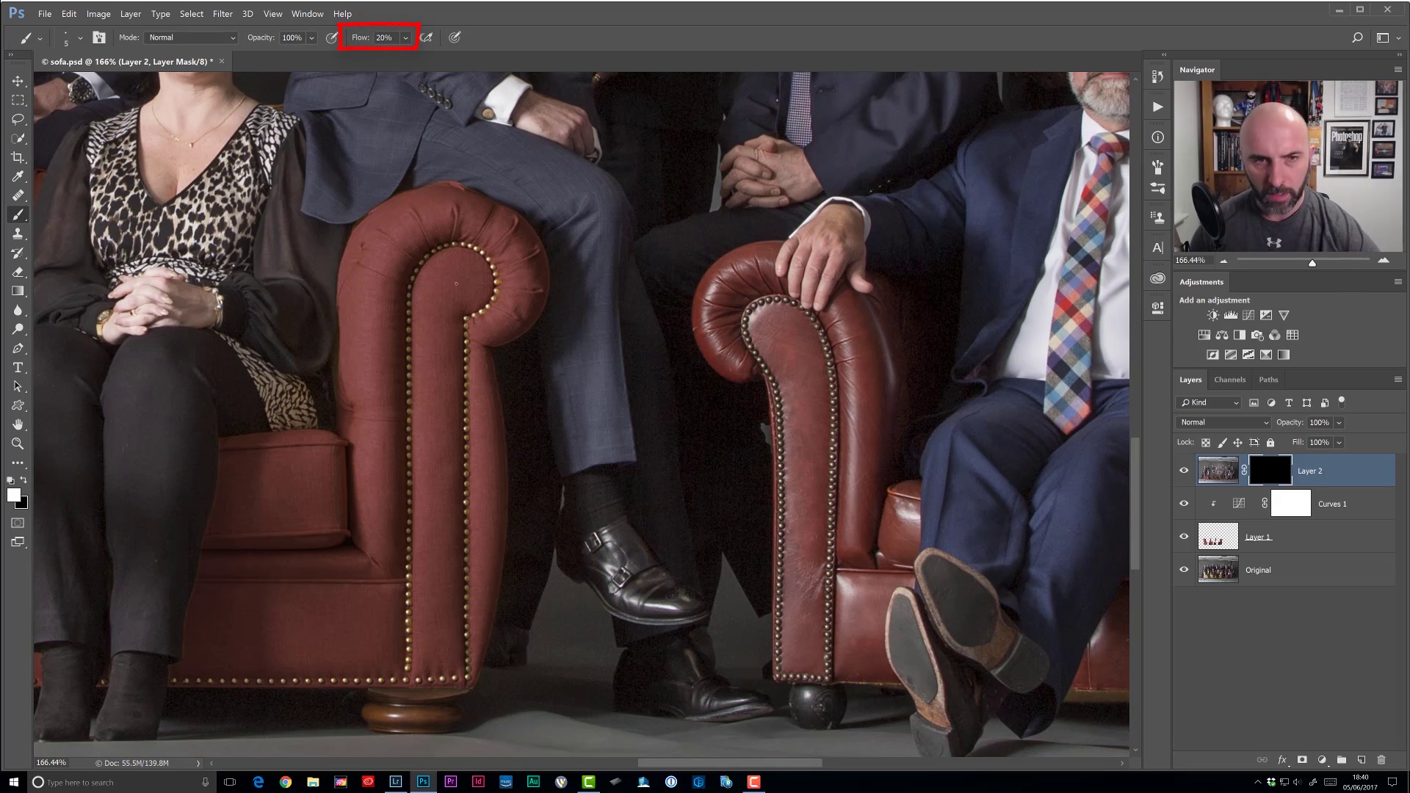
Step: Paint white on Layer 2's mask over the sofa arm beside the chair, using a 50-pixel brush at 20% flow
key("bracketright")
key("bracketright")
key("bracketright")
key("bracketright")
key("bracketright")
key("bracketright")
key("bracketright")
key("bracketright")
right_click(499, 282)
left_click_drag(663, 354, 600, 347)
key("Return")
key("bracketleft")
key("bracketleft")
key("bracketleft")
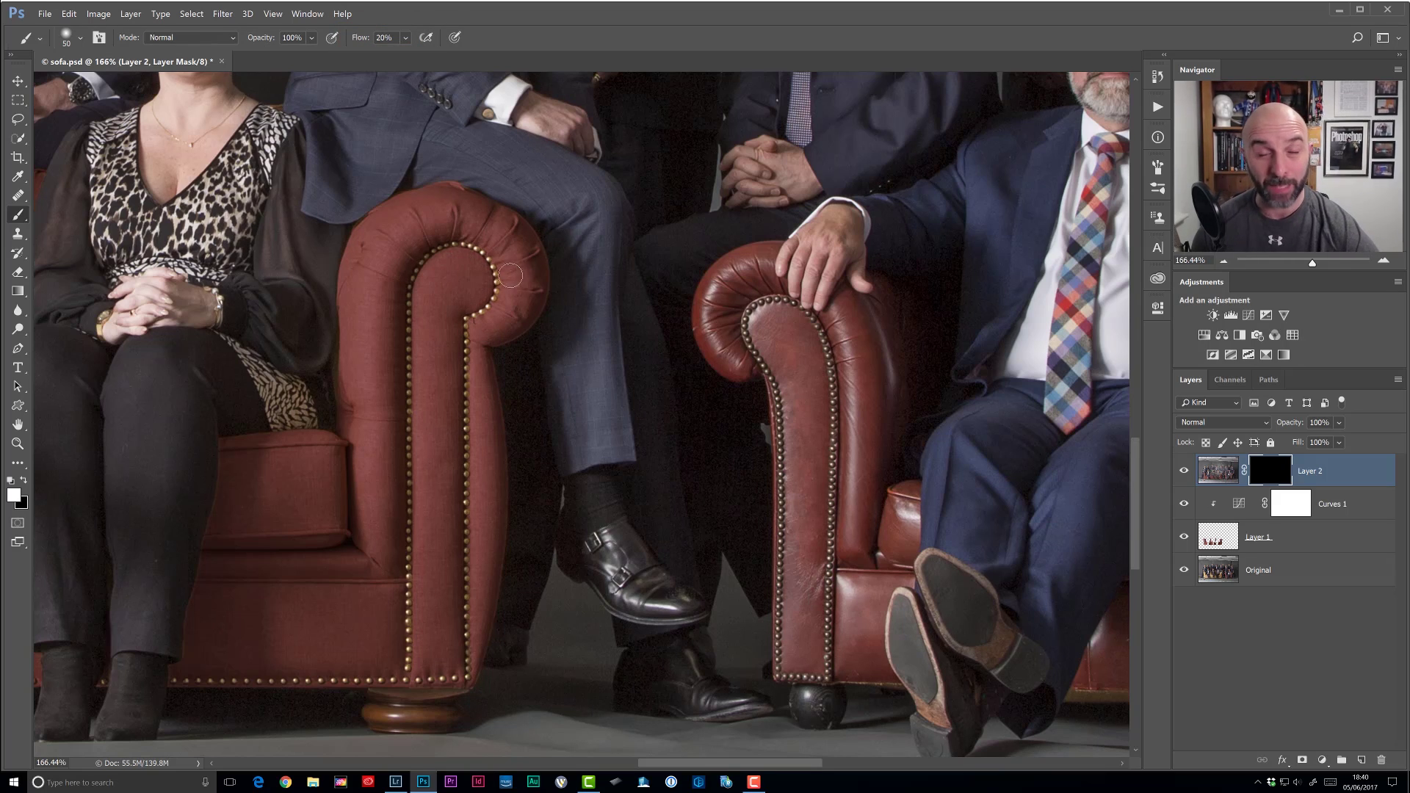
mouse_move(524, 269)
left_mouse_down()
mouse_move(463, 216)
mouse_move(500, 274)
mouse_move(500, 230)
mouse_move(495, 275)
mouse_move(519, 299)
mouse_move(492, 317)
mouse_move(504, 228)
mouse_move(487, 214)
mouse_move(385, 233)
mouse_move(432, 213)
mouse_move(370, 292)
mouse_move(337, 295)
mouse_move(376, 264)
mouse_move(368, 385)
mouse_move(385, 264)
mouse_move(376, 529)
mouse_move(372, 465)
mouse_move(463, 276)
mouse_move(432, 301)
mouse_move(451, 280)
mouse_move(425, 486)
mouse_move(440, 334)
mouse_move(428, 648)
mouse_move(422, 340)
mouse_move(451, 280)
mouse_move(527, 280)
mouse_move(495, 219)
mouse_move(447, 222)
mouse_move(397, 268)
mouse_move(493, 374)
mouse_move(485, 364)
mouse_move(479, 632)
mouse_move(383, 445)
mouse_move(462, 255)
mouse_move(440, 218)
mouse_move(360, 278)
left_mouse_up()
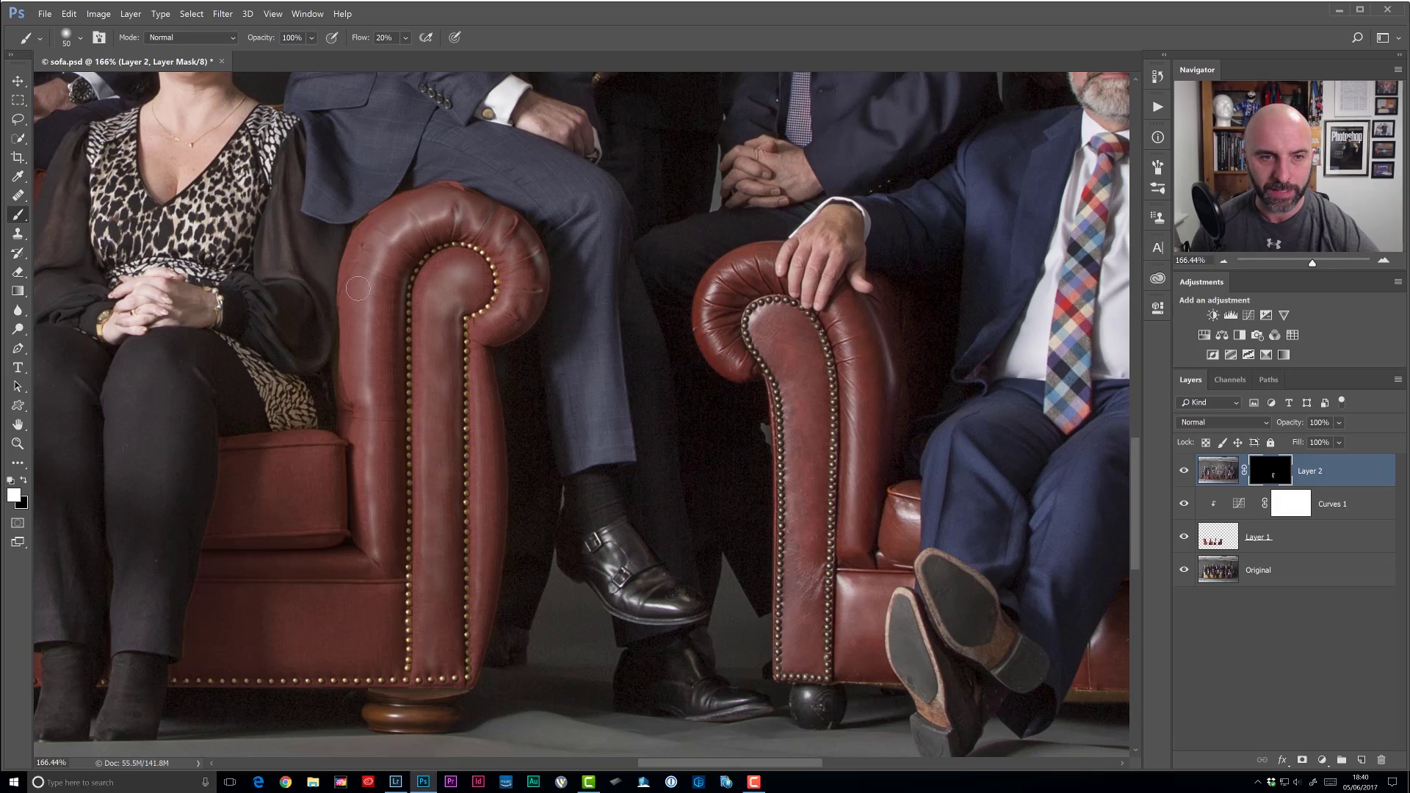
mouse_move(384, 483)
left_mouse_down()
mouse_move(365, 447)
mouse_move(520, 429)
mouse_move(389, 431)
left_mouse_up()
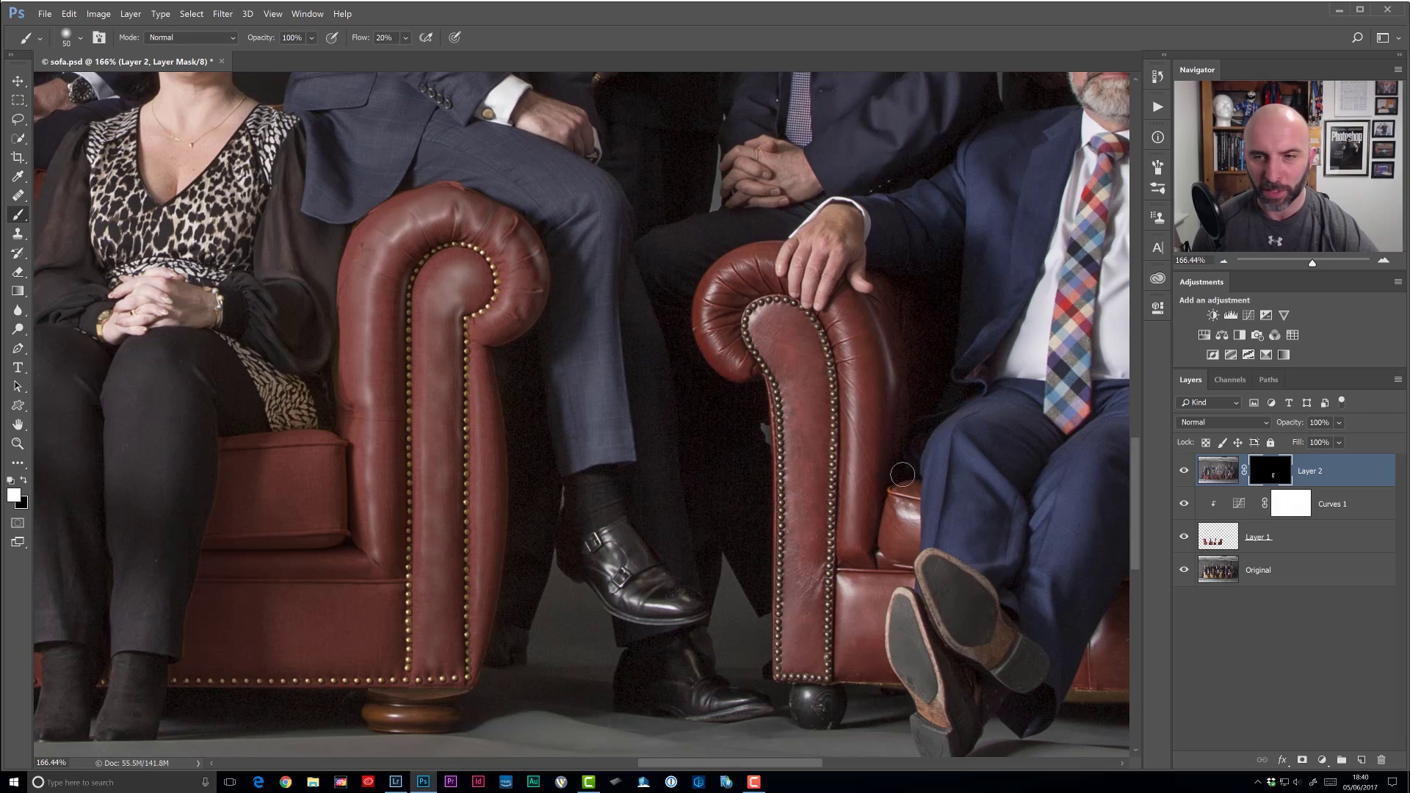
Step: Compare the sofa arm with and without Layer 2, and set the layer's opacity to 70%
left_click(1183, 472)
left_click(1183, 472)
key("v")
key("7")
double_click(17, 426)
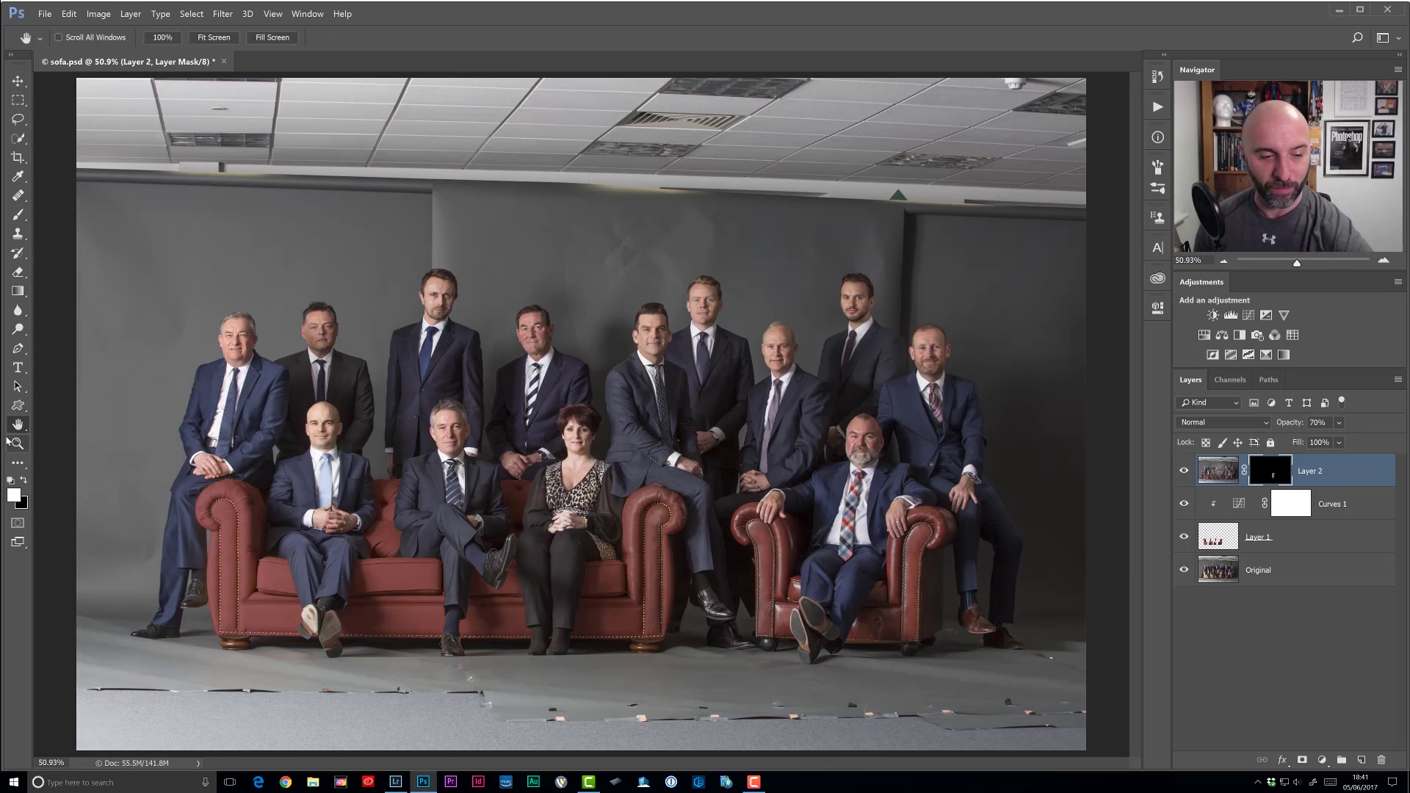